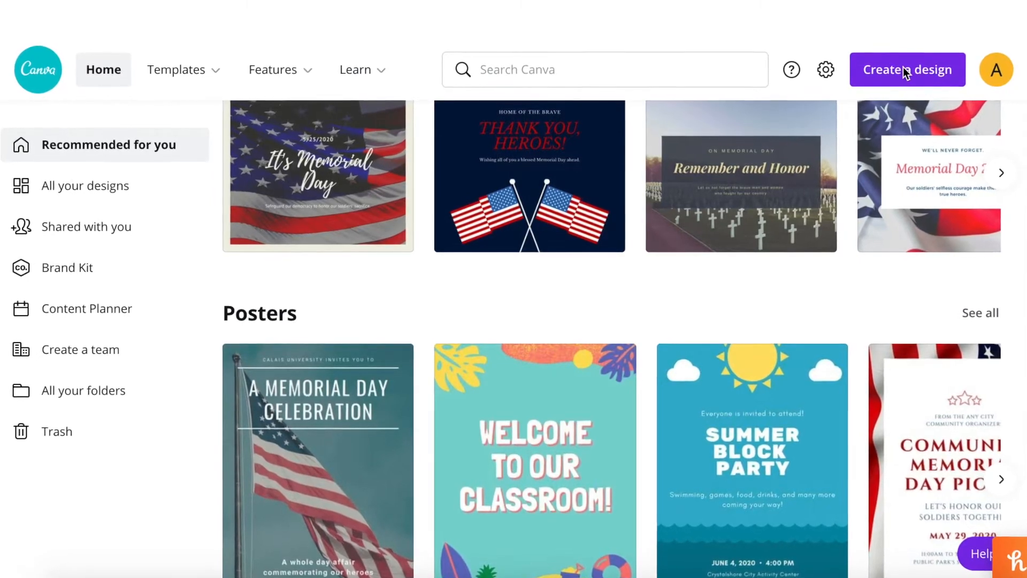
# - Search the design types for "youtube" and create a blank YouTube Thumbnail design
pyautogui.click(926, 70)
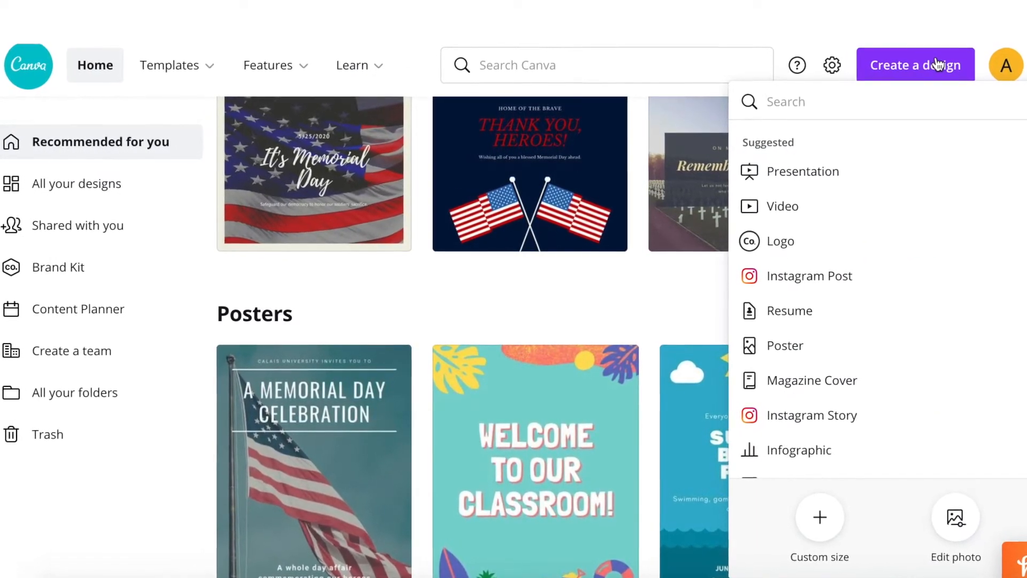
pyautogui.write('youtube')
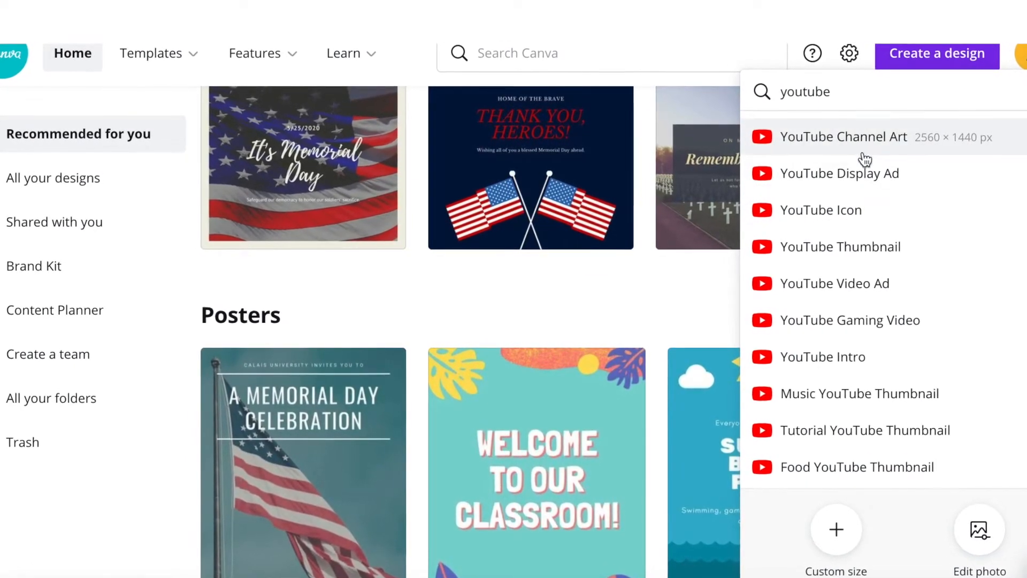
pyautogui.click(857, 251)
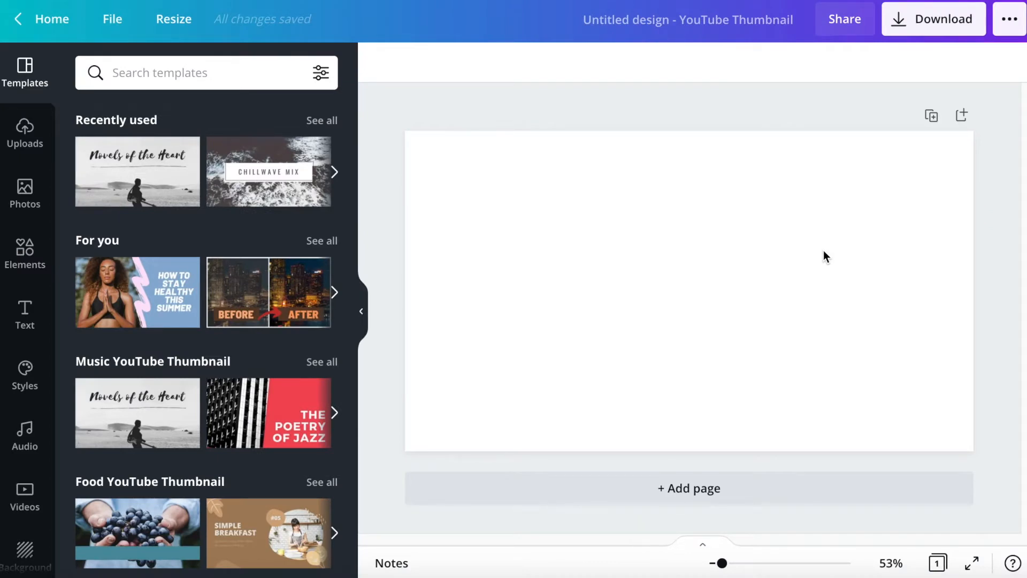
# - Look through the YouTube thumbnail template categories and all template results for layout ideas
pyautogui.scroll(-2, 238, 496)
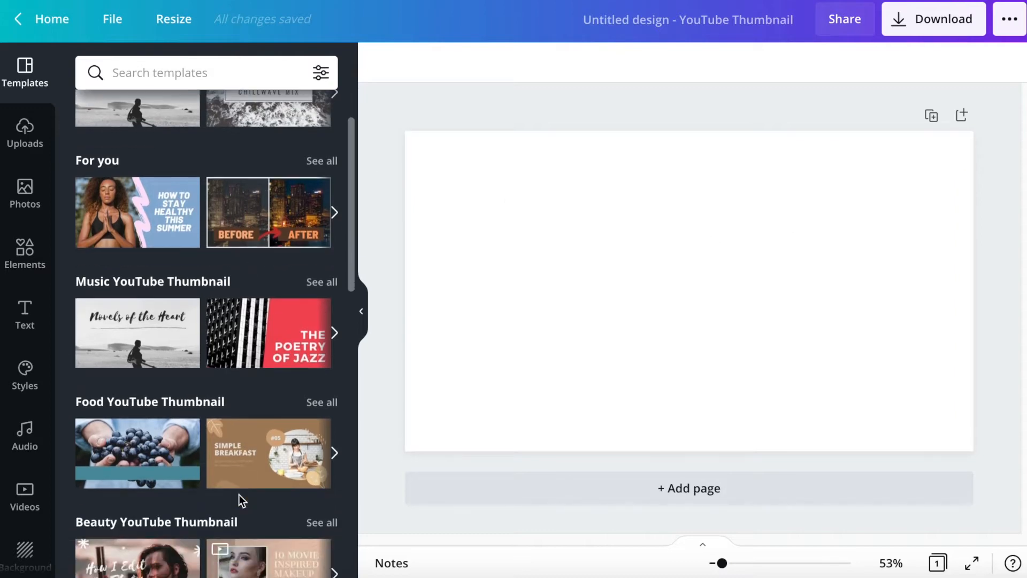
pyautogui.scroll(-9, 238, 494)
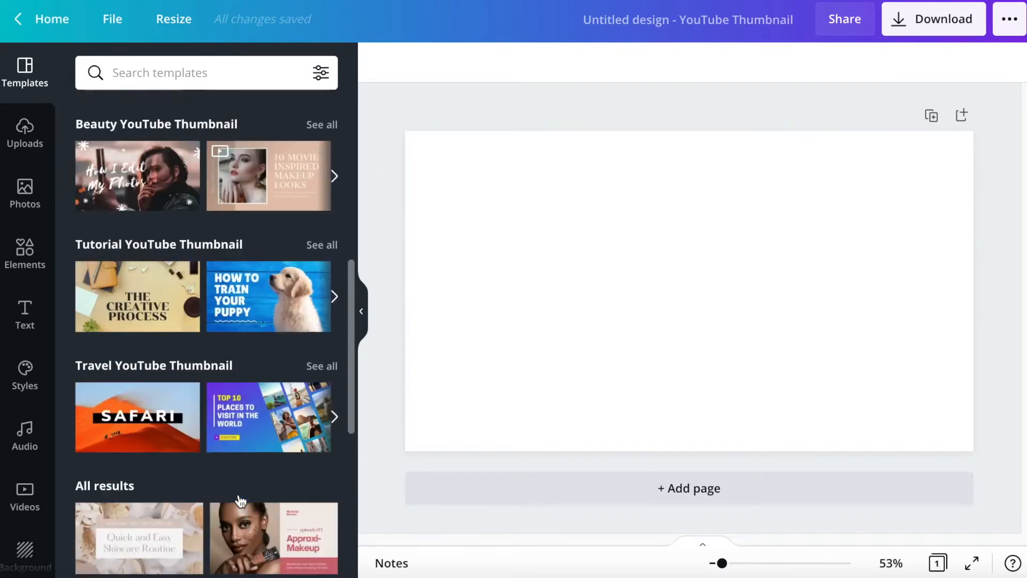
pyautogui.scroll(-4, 239, 494)
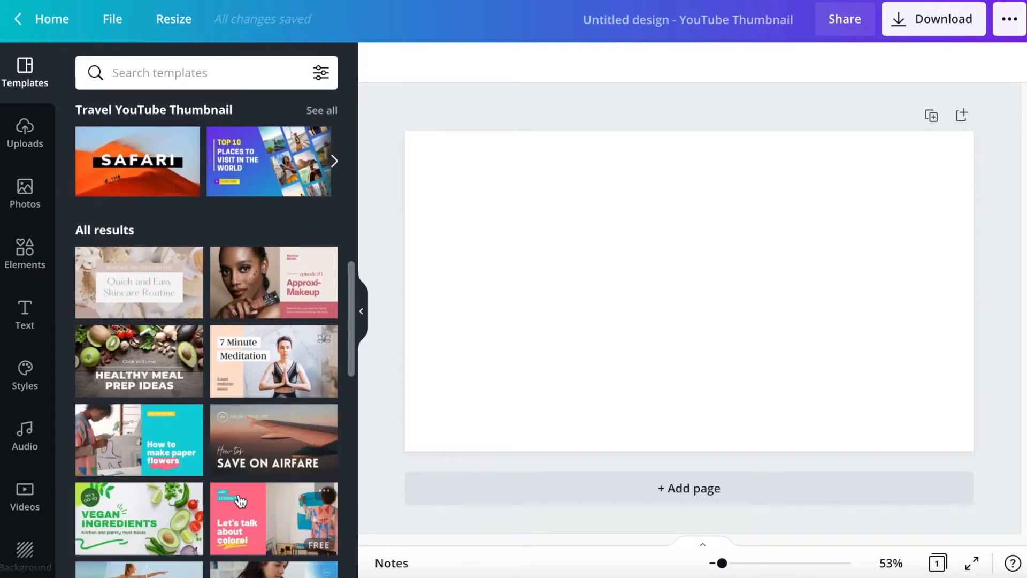
pyautogui.scroll(-6, 238, 494)
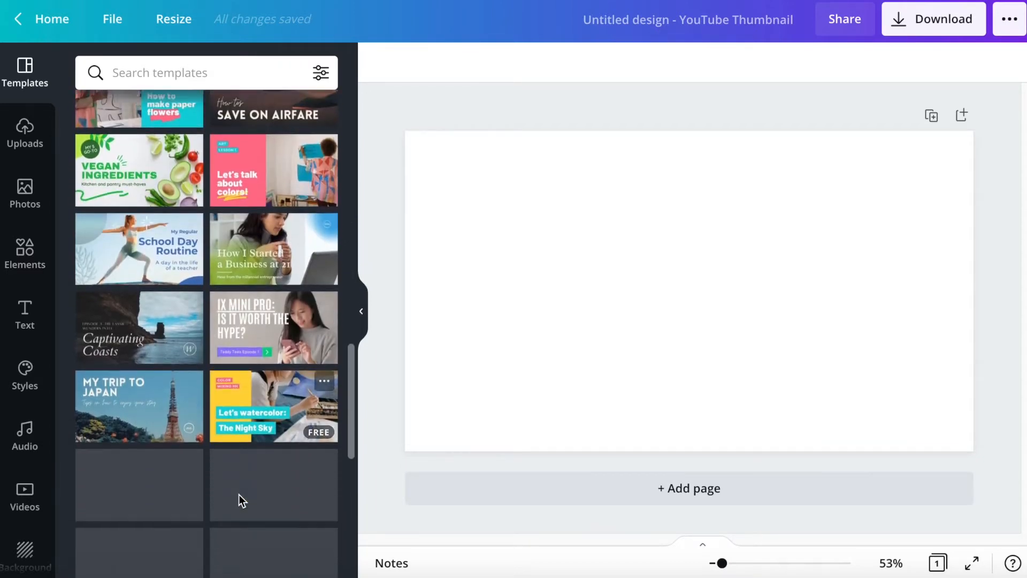
pyautogui.scroll(-4, 239, 494)
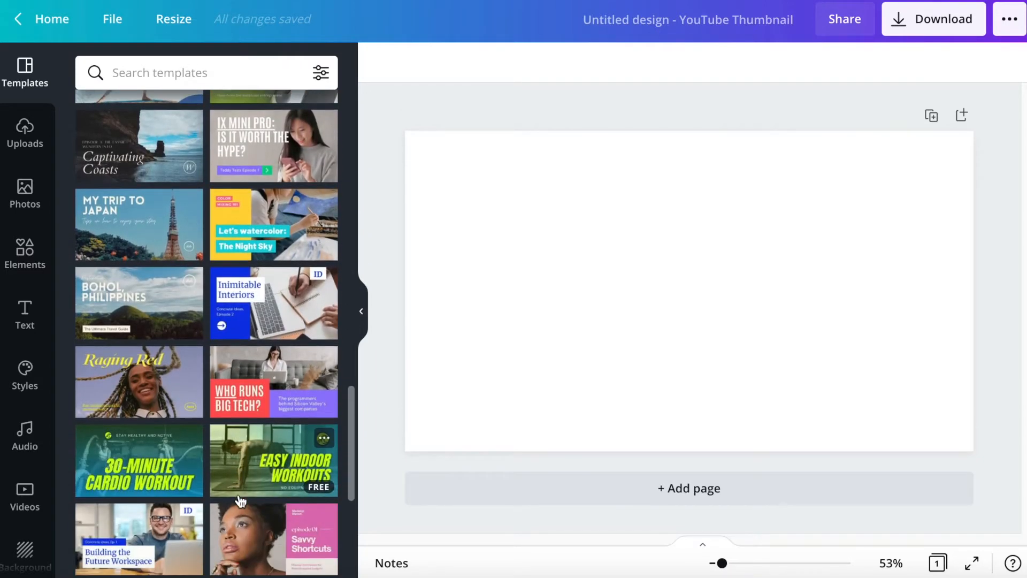
pyautogui.scroll(-2, 238, 495)
pyautogui.scroll(7, 239, 494)
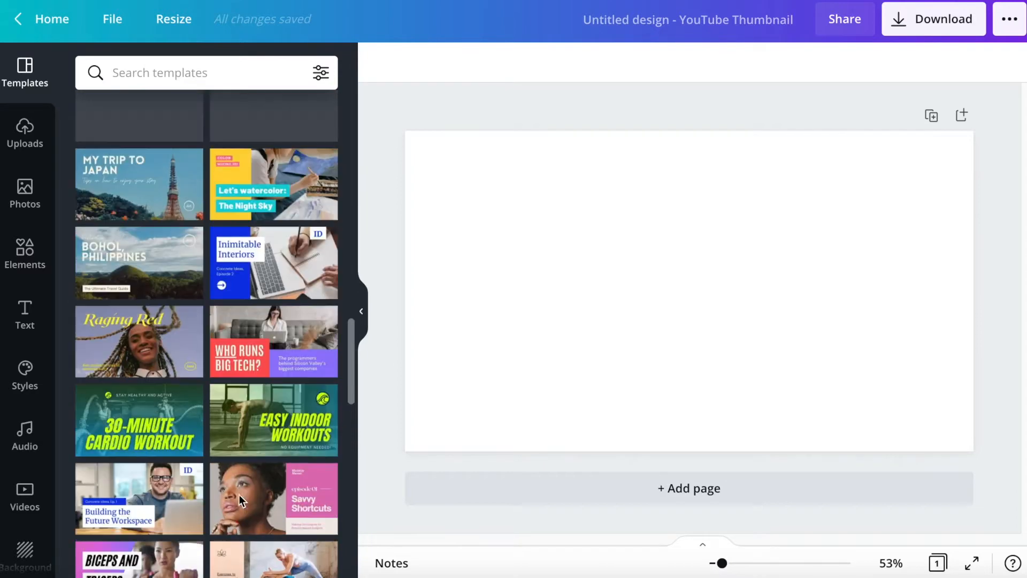
pyautogui.scroll(13, 240, 500)
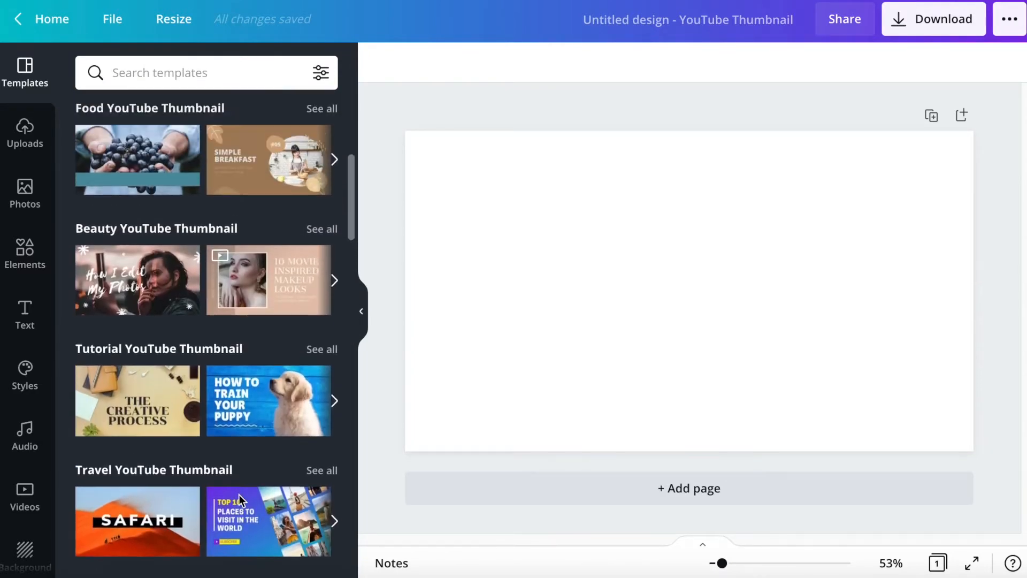
pyautogui.scroll(4, 239, 500)
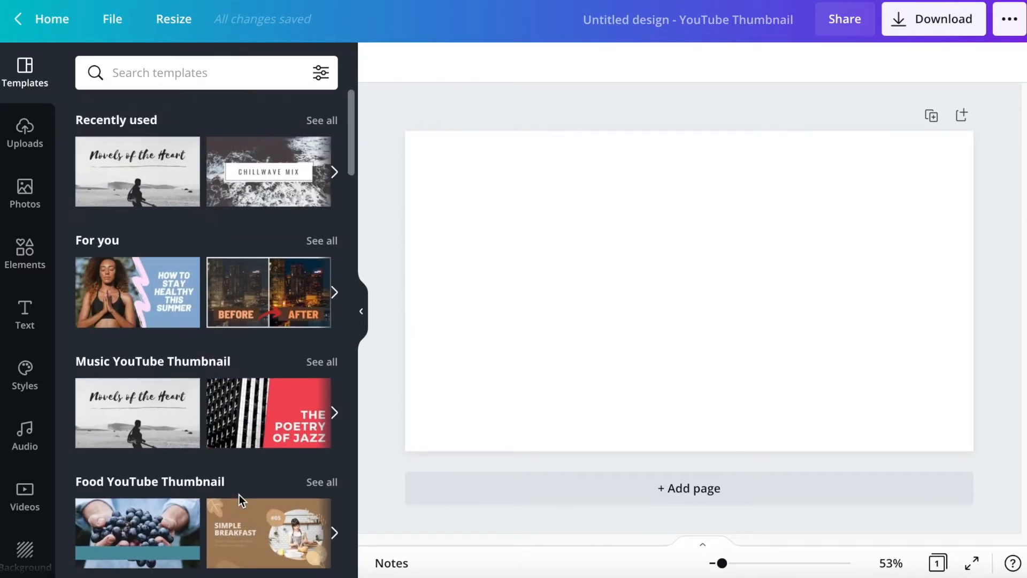
# - Switch to Finder and upload IMG_5877.HEIC from the Downloads folder into the design's media uploads
pyautogui.press('super+Tab')
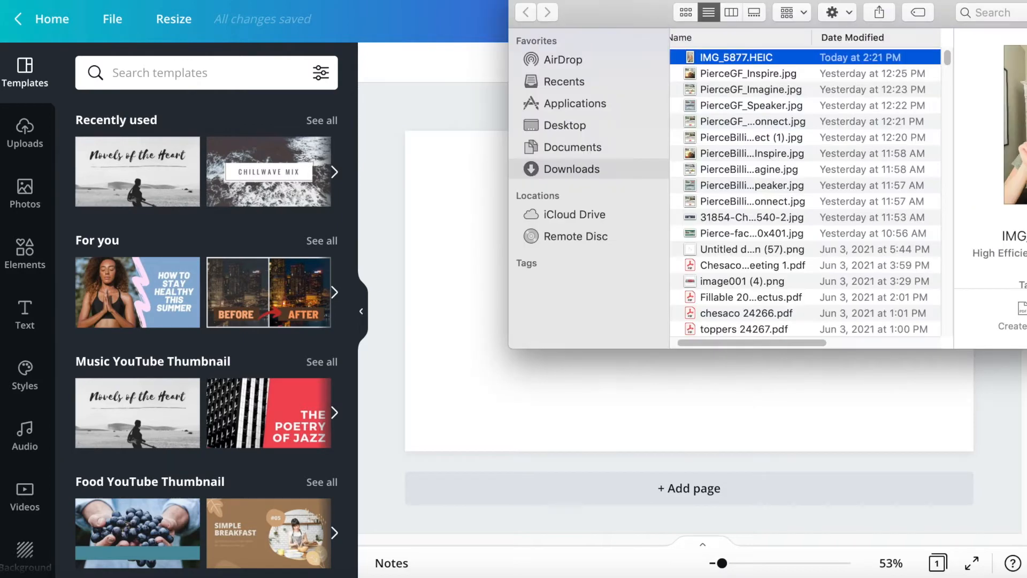
pyautogui.moveTo(702, 56); pyautogui.dragTo(440, 276)
pyautogui.press('super+Tab')
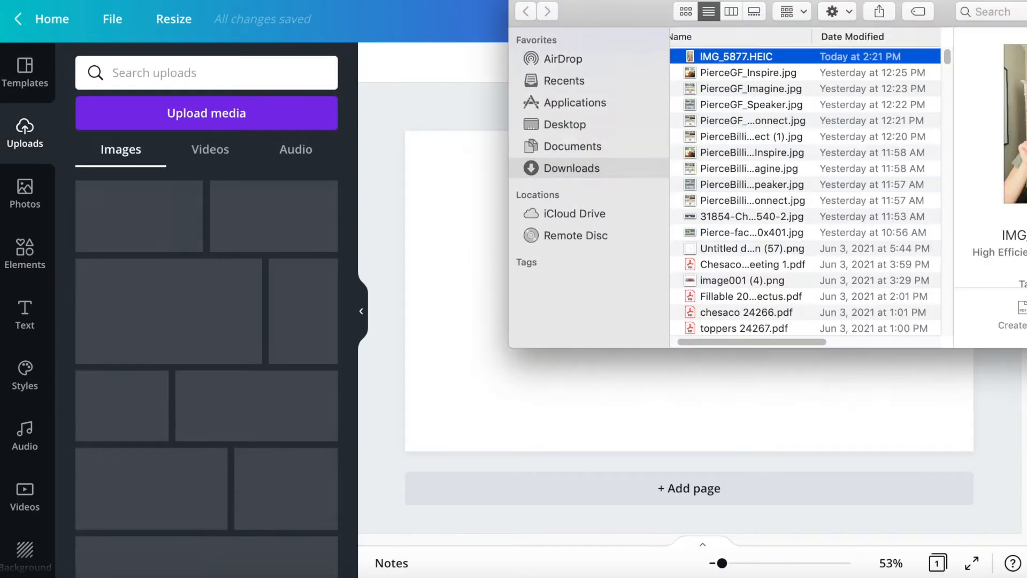
pyautogui.click(522, 2)
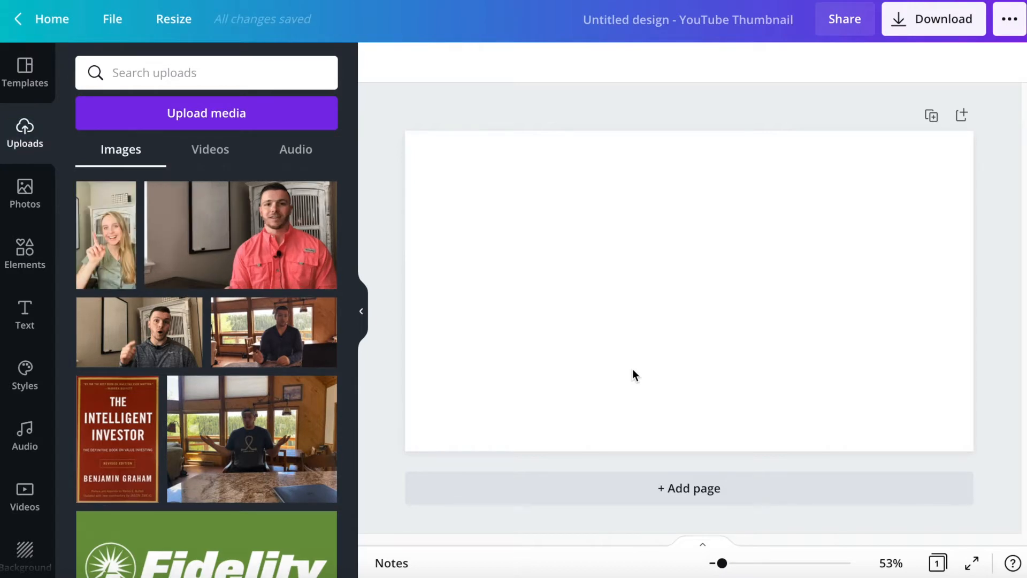
# - Place the uploaded photo of the pointing woman on the left of the page and enlarge it to the full page height
pyautogui.click(99, 235)
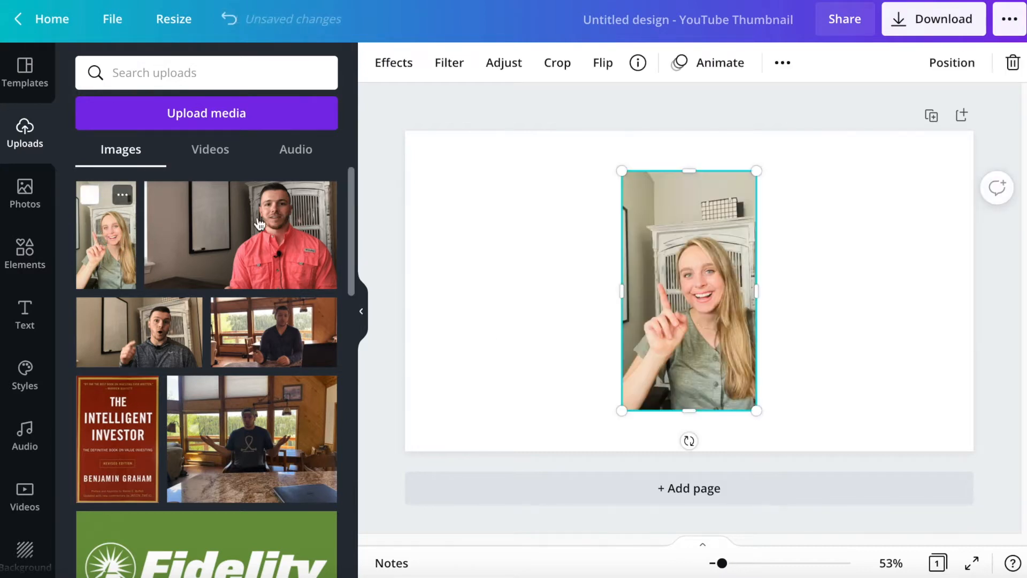
pyautogui.moveTo(702, 313); pyautogui.dragTo(495, 352)
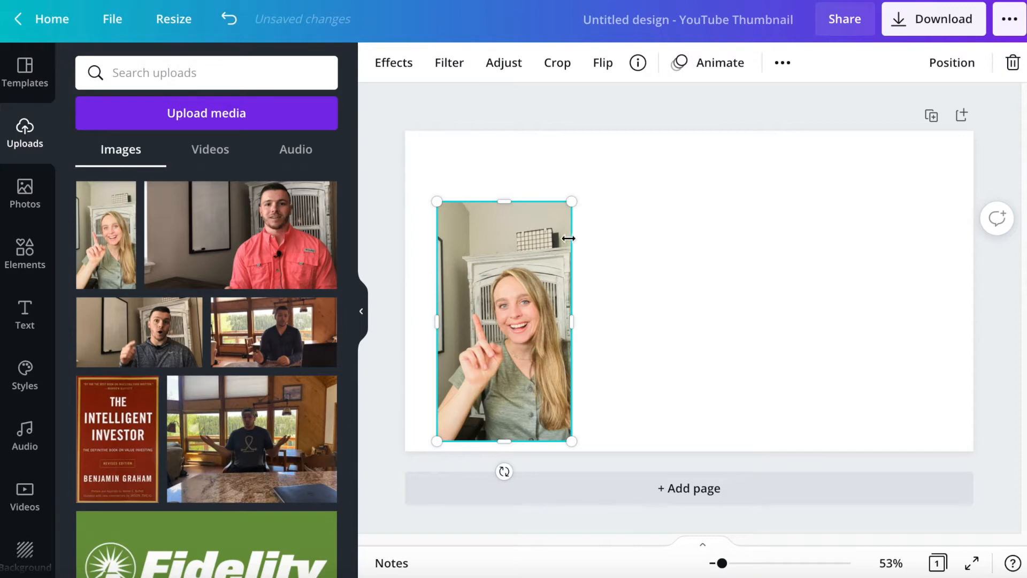
pyautogui.click(24, 74)
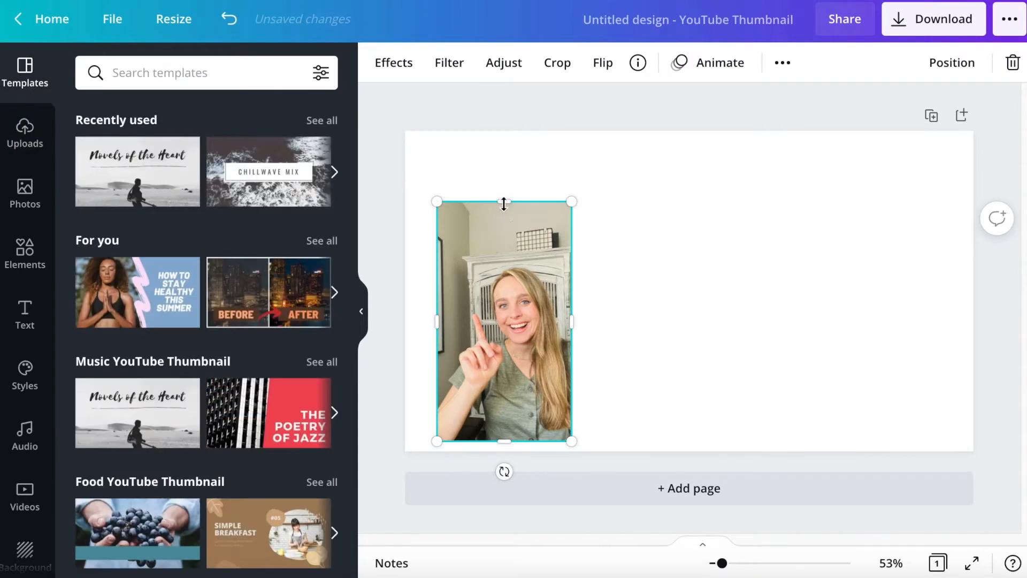
pyautogui.moveTo(571, 201); pyautogui.dragTo(624, 140)
pyautogui.moveTo(436, 436); pyautogui.dragTo(432, 450)
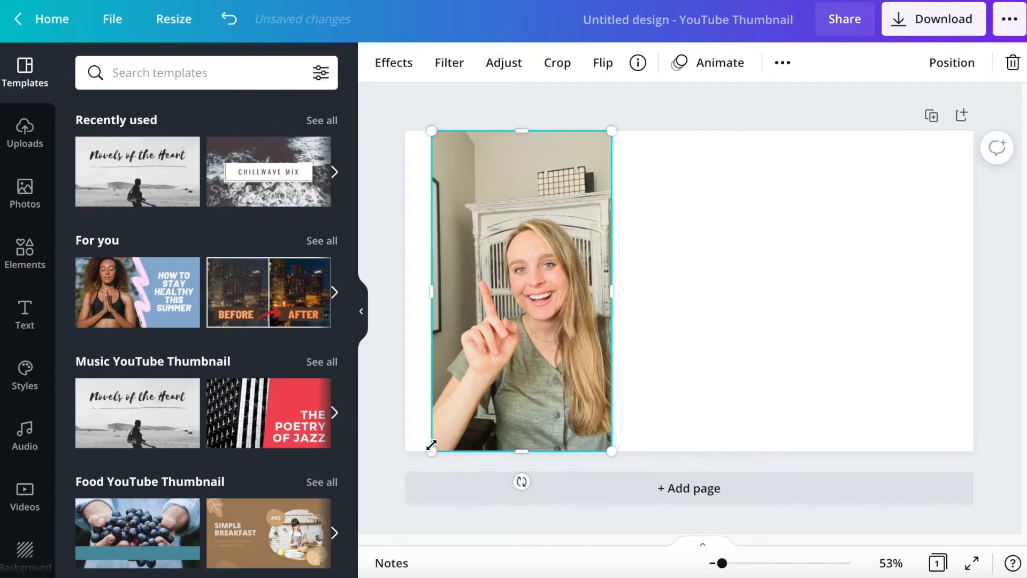
# - Remove the background from the woman's photo with the Background Remover effect
pyautogui.click(761, 302)
pyautogui.click(484, 329)
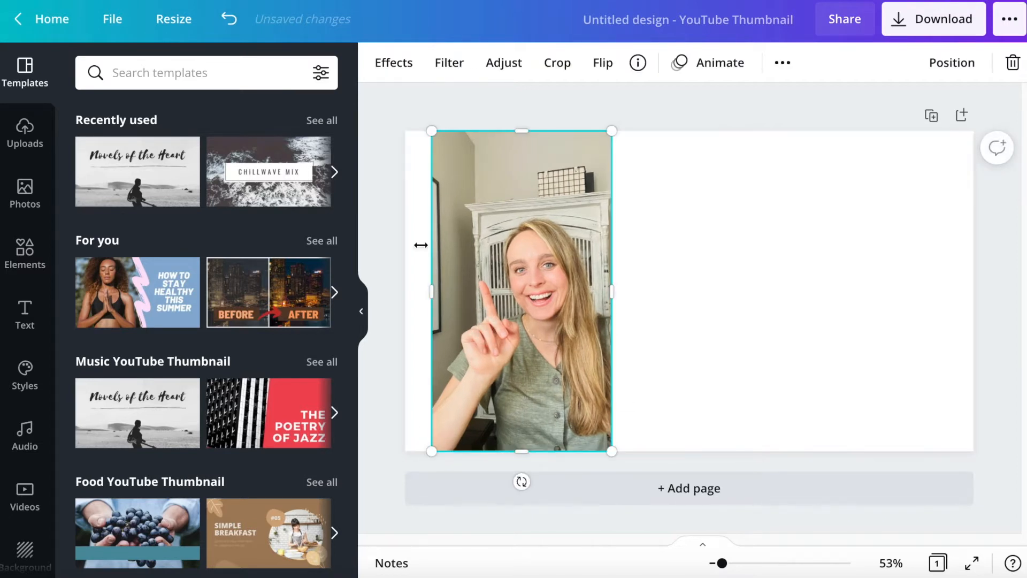
pyautogui.click(410, 66)
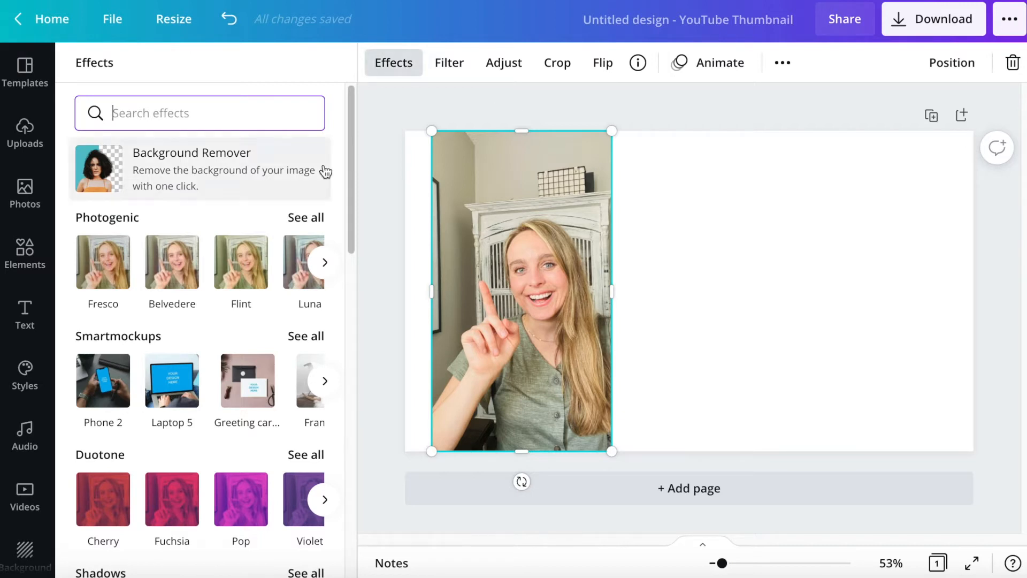
pyautogui.click(183, 168)
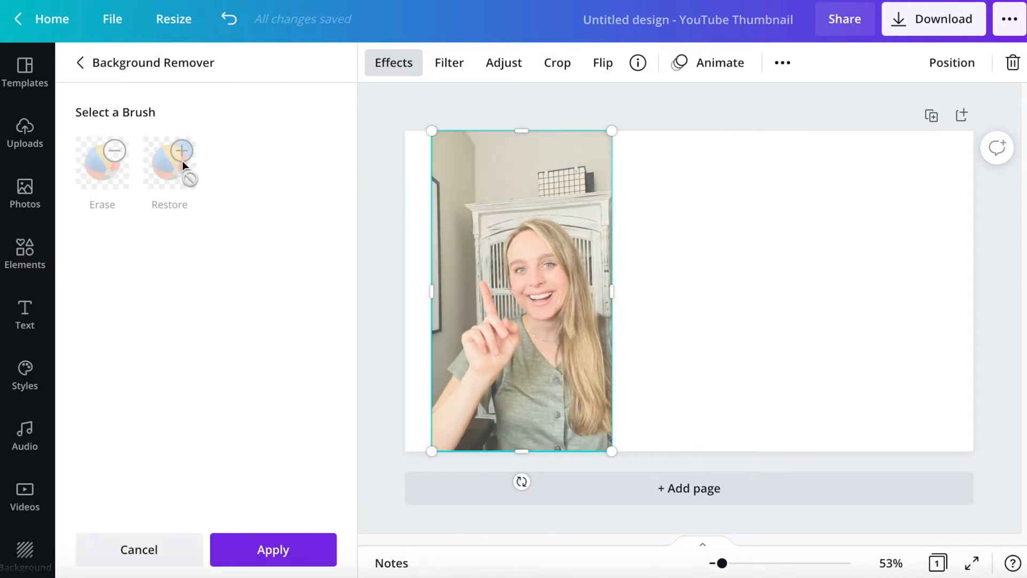
pyautogui.click(183, 166)
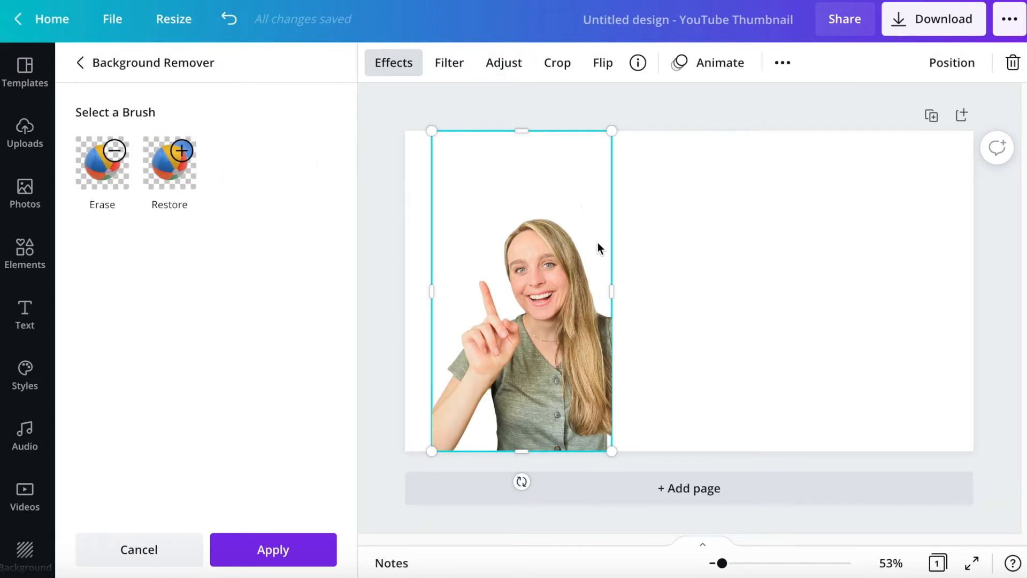
# - Enlarge the cut-out of the woman and move it to the page's lower right corner
pyautogui.moveTo(614, 133); pyautogui.dragTo(673, 90)
pyautogui.moveTo(585, 329); pyautogui.dragTo(728, 314)
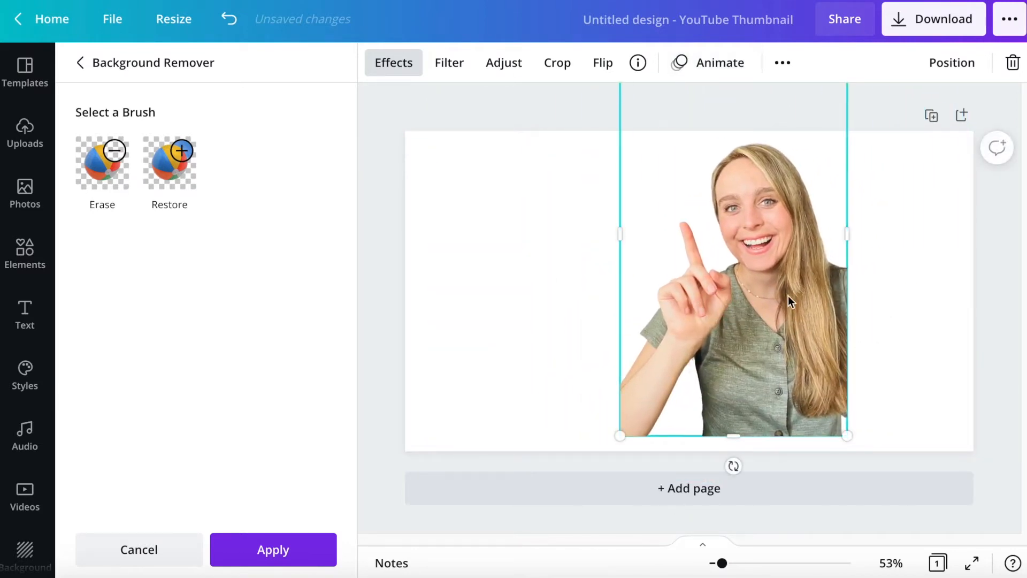
pyautogui.moveTo(852, 320); pyautogui.dragTo(876, 323)
pyautogui.moveTo(786, 305); pyautogui.dragTo(854, 308)
# - Fill the page background with the coral red default color
pyautogui.click(578, 305)
pyautogui.click(550, 201)
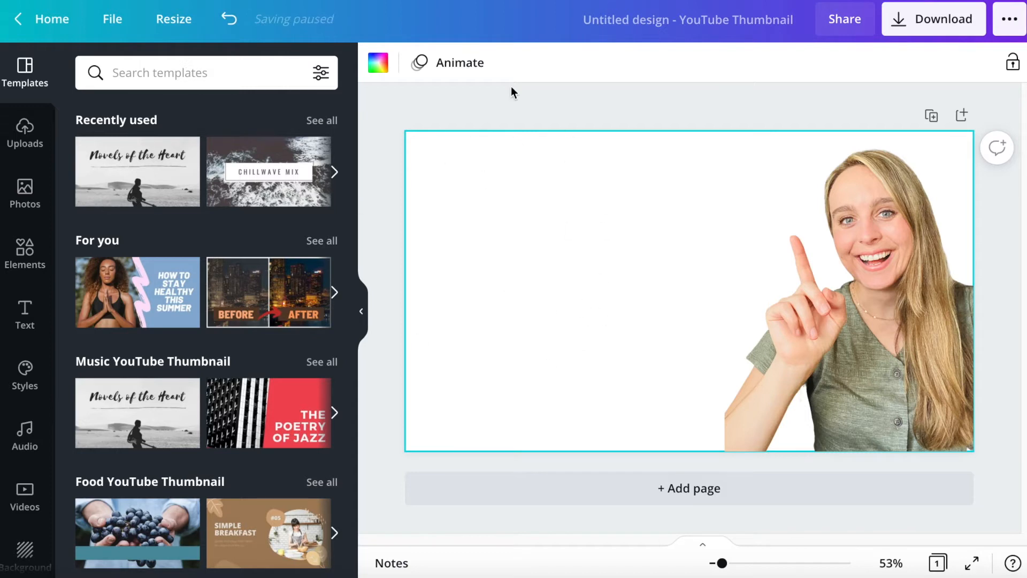
pyautogui.click(377, 63)
pyautogui.click(140, 405)
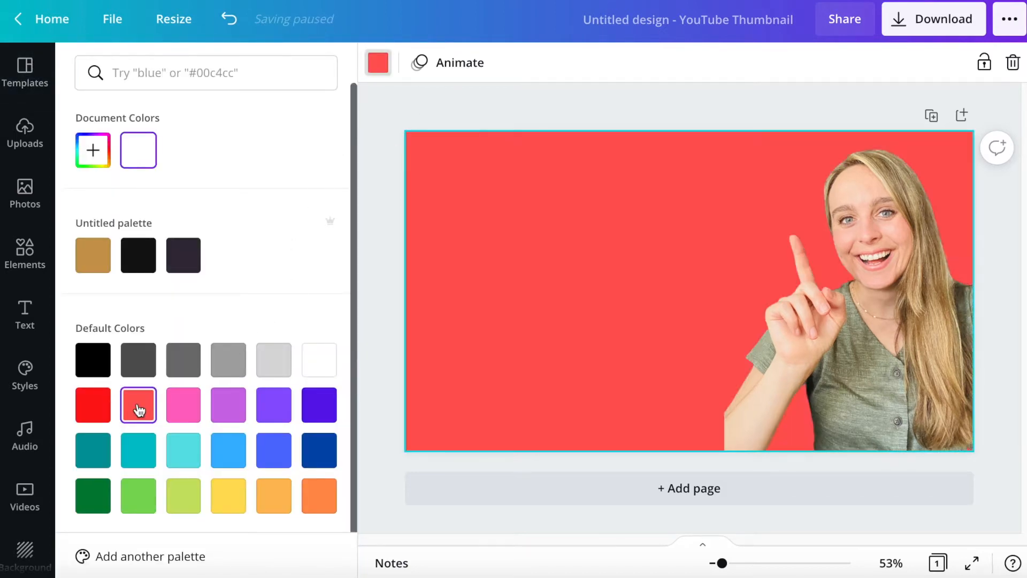
pyautogui.click(653, 105)
# - Enlarge the woman's cut-out further and reposition it so her head reaches the page's top edge and her hair meets the right edge
pyautogui.click(896, 270)
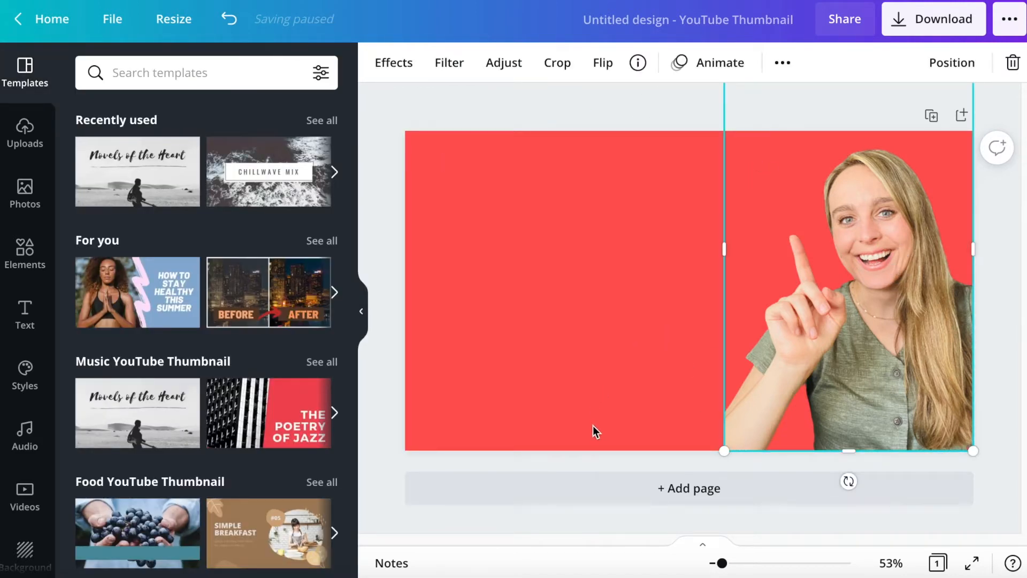
pyautogui.moveTo(724, 447); pyautogui.dragTo(698, 492)
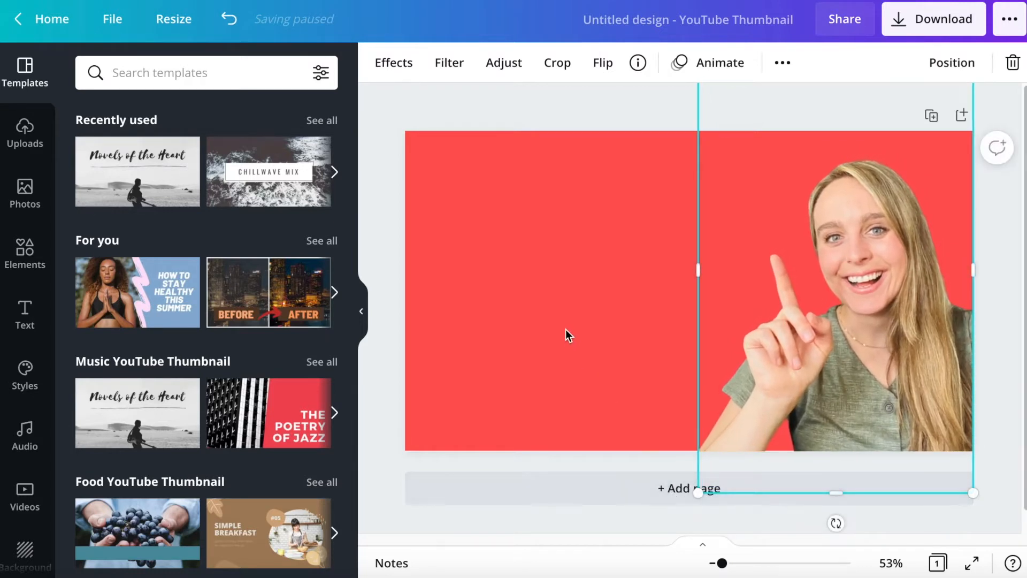
pyautogui.moveTo(970, 489); pyautogui.dragTo(996, 509)
pyautogui.moveTo(918, 339); pyautogui.dragTo(893, 330)
pyautogui.click(565, 281)
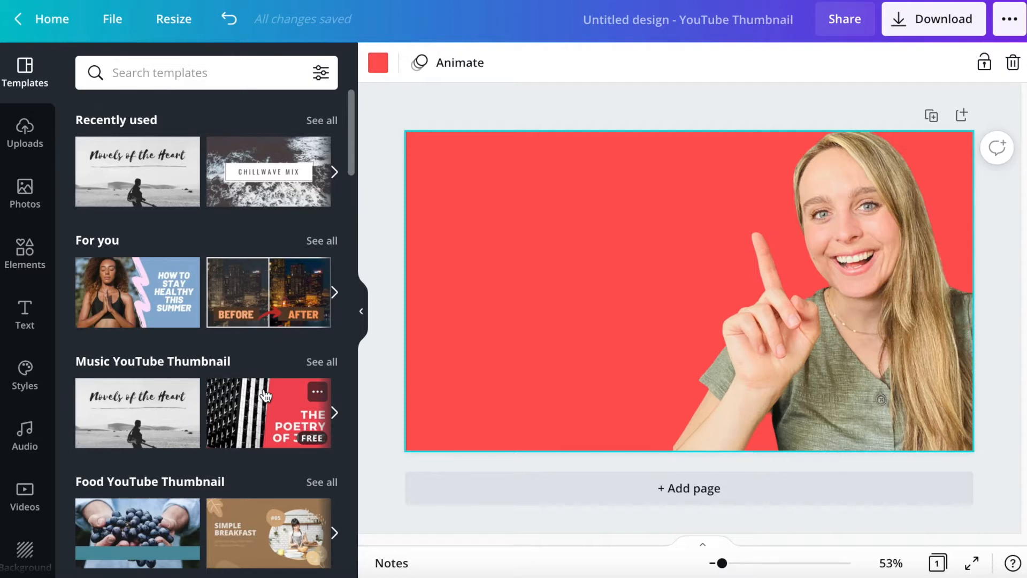
# - Add the recently used spinach plate photo to the left half of the page and remove its background
pyautogui.click(31, 191)
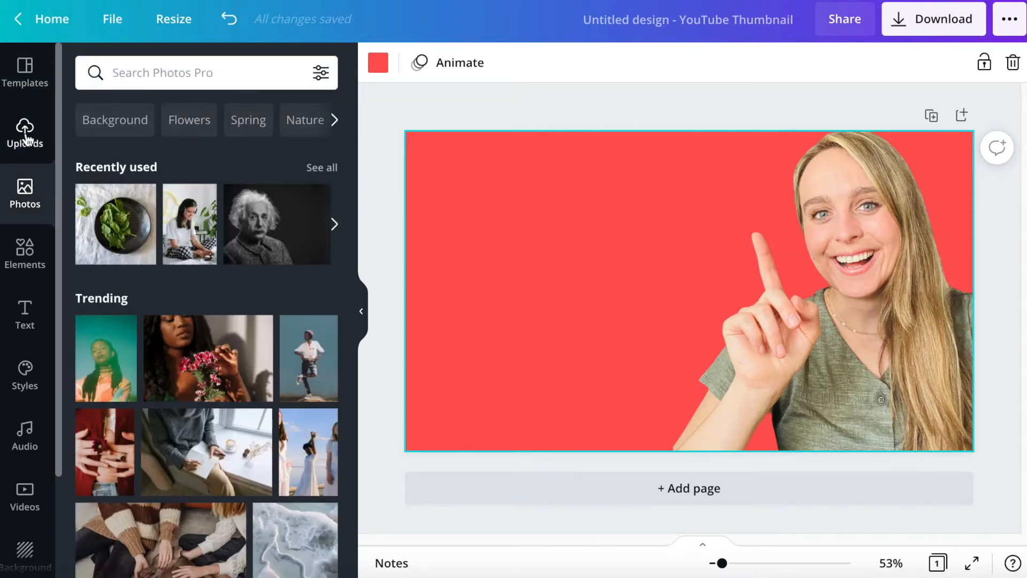
pyautogui.click(107, 222)
pyautogui.moveTo(597, 229); pyautogui.dragTo(463, 228)
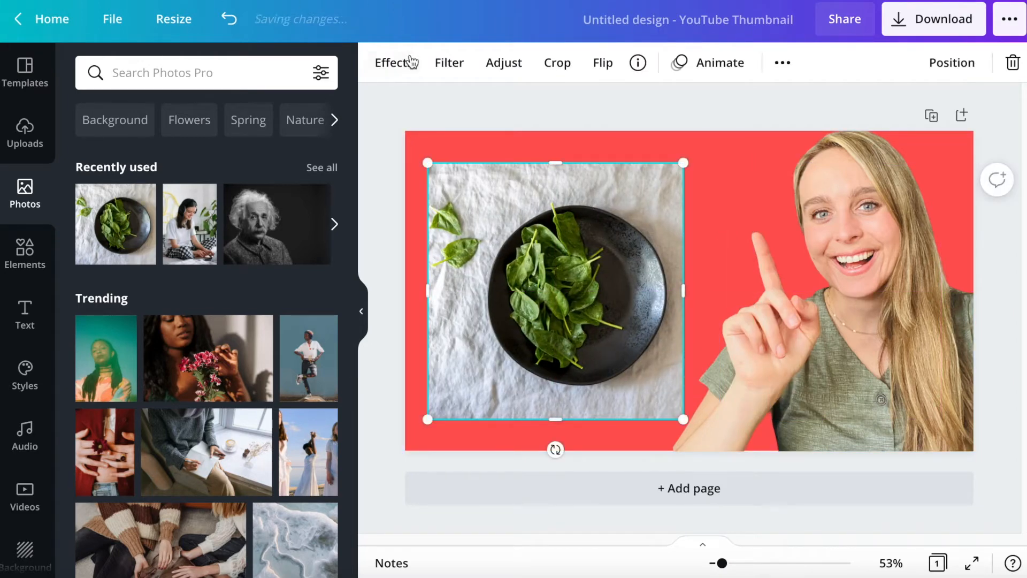
pyautogui.click(393, 65)
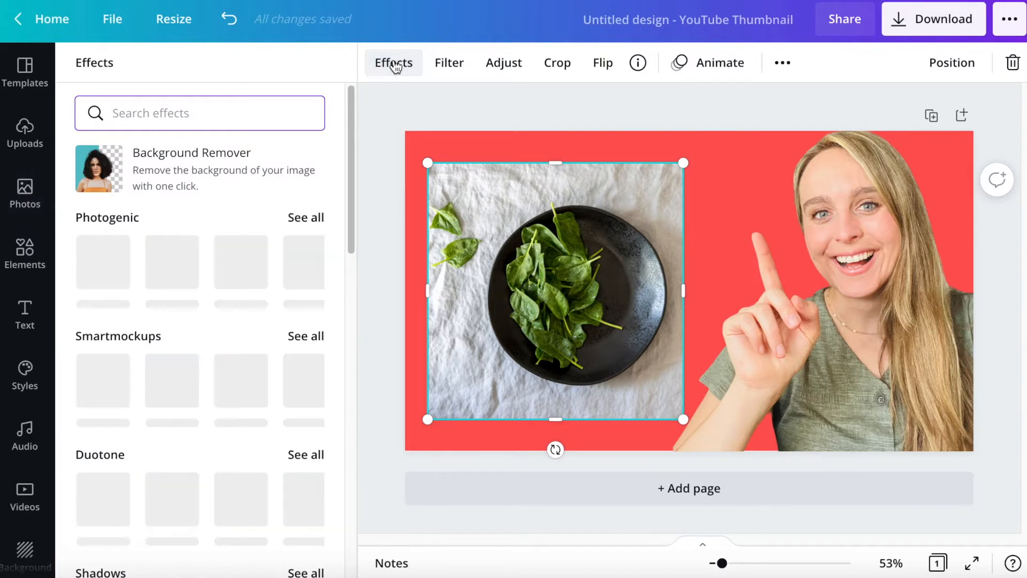
pyautogui.click(228, 170)
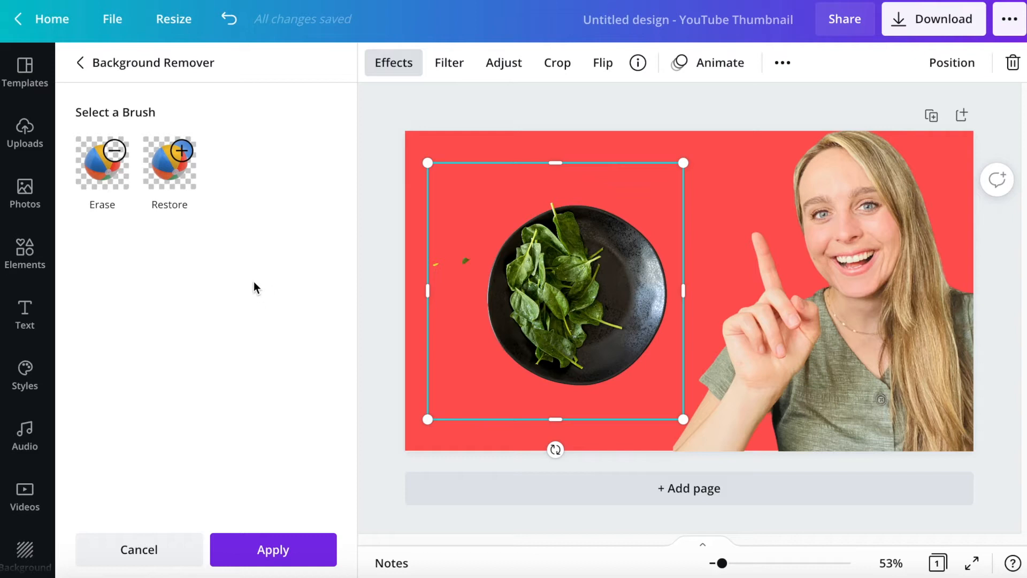
# - Restore the two loose spinach leaves beside the plate using the Restore brush at size 25
pyautogui.click(180, 163)
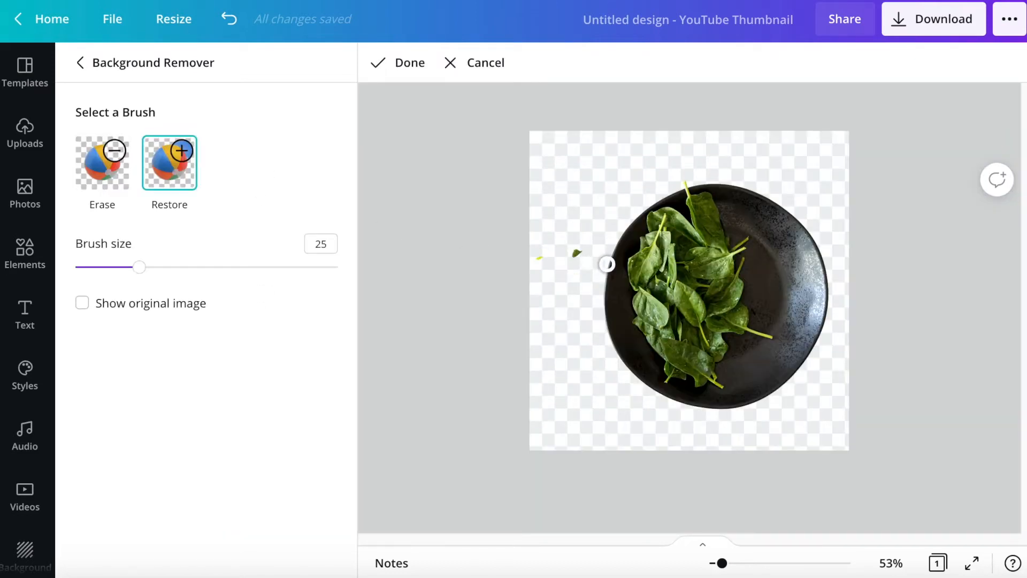
pyautogui.moveTo(573, 251)
pyautogui.mouseDown()
pyautogui.moveTo(585, 258)
pyautogui.moveTo(570, 238)
pyautogui.moveTo(586, 239)
pyautogui.moveTo(567, 240)
pyautogui.mouseUp()
pyautogui.moveTo(596, 228)
pyautogui.mouseDown()
pyautogui.moveTo(564, 237)
pyautogui.moveTo(578, 236)
pyautogui.moveTo(557, 231)
pyautogui.moveTo(550, 247)
pyautogui.moveTo(562, 253)
pyautogui.moveTo(564, 237)
pyautogui.moveTo(545, 249)
pyautogui.moveTo(567, 257)
pyautogui.moveTo(529, 261)
pyautogui.moveTo(560, 248)
pyautogui.moveTo(564, 217)
pyautogui.moveTo(585, 204)
pyautogui.moveTo(560, 219)
pyautogui.moveTo(577, 219)
pyautogui.moveTo(567, 201)
pyautogui.moveTo(550, 212)
pyautogui.moveTo(558, 215)
pyautogui.moveTo(561, 192)
pyautogui.moveTo(547, 213)
pyautogui.moveTo(556, 197)
pyautogui.moveTo(544, 189)
pyautogui.moveTo(531, 208)
pyautogui.moveTo(543, 202)
pyautogui.moveTo(530, 189)
pyautogui.moveTo(531, 211)
pyautogui.moveTo(536, 178)
pyautogui.moveTo(576, 192)
pyautogui.mouseUp()
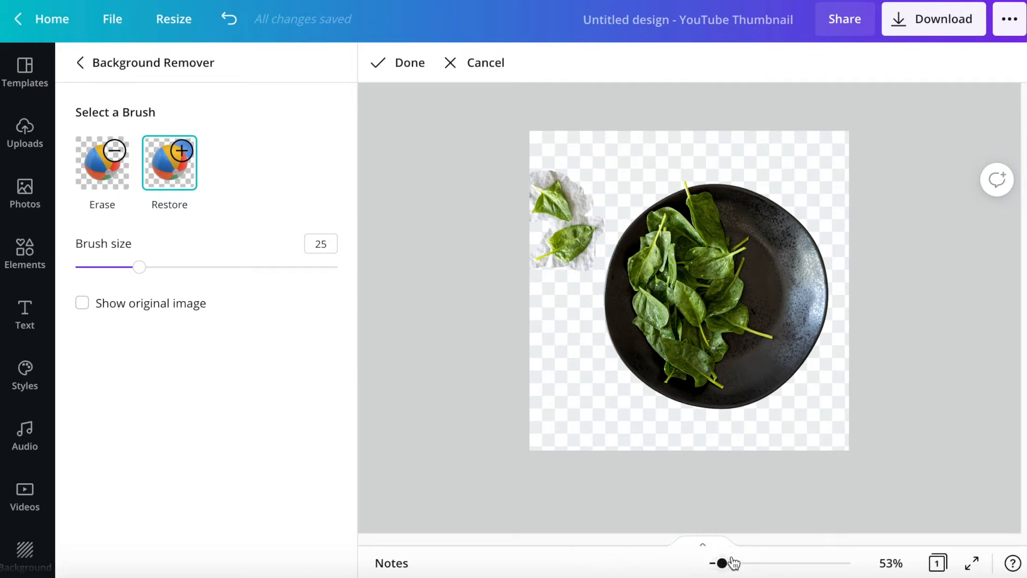
# - Erase a strip of cloth along the upper loose leaf's right edge using the Erase brush at size 11
pyautogui.moveTo(723, 563); pyautogui.dragTo(742, 568)
pyautogui.scroll(3, 506, 354)
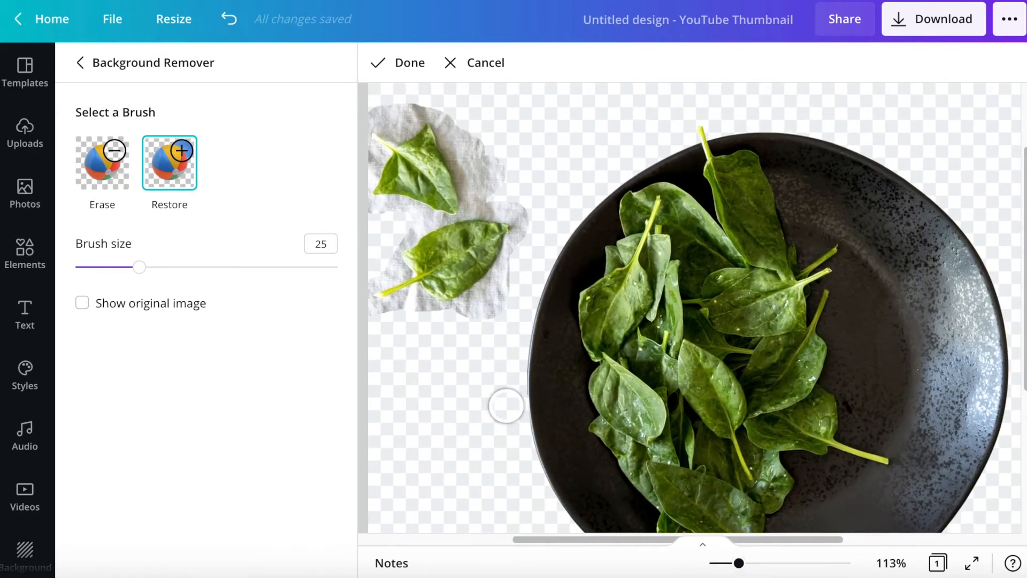
pyautogui.hscroll(-2, 506, 354)
pyautogui.scroll(1, 584, 487)
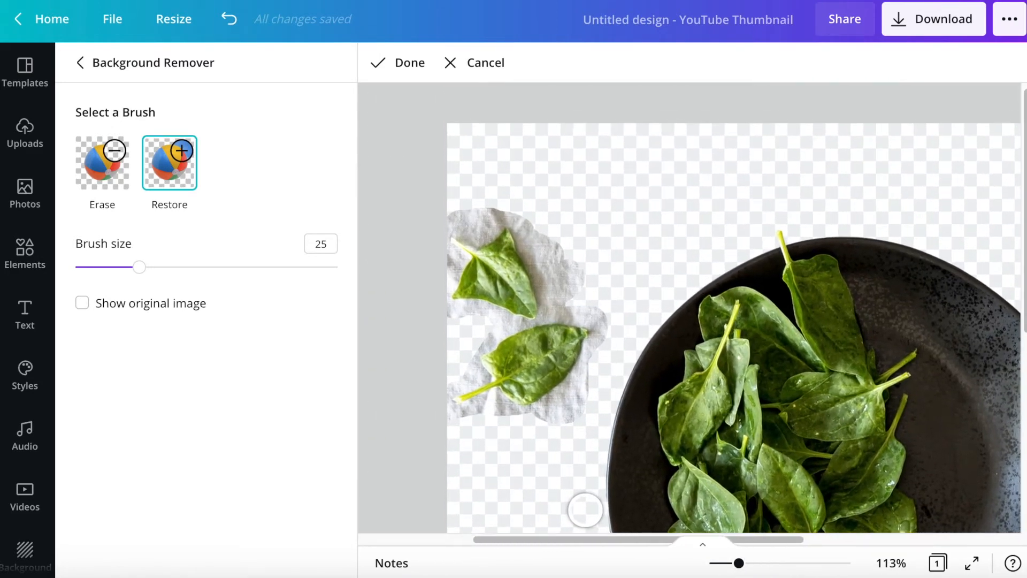
pyautogui.moveTo(142, 277); pyautogui.dragTo(102, 272)
pyautogui.click(103, 156)
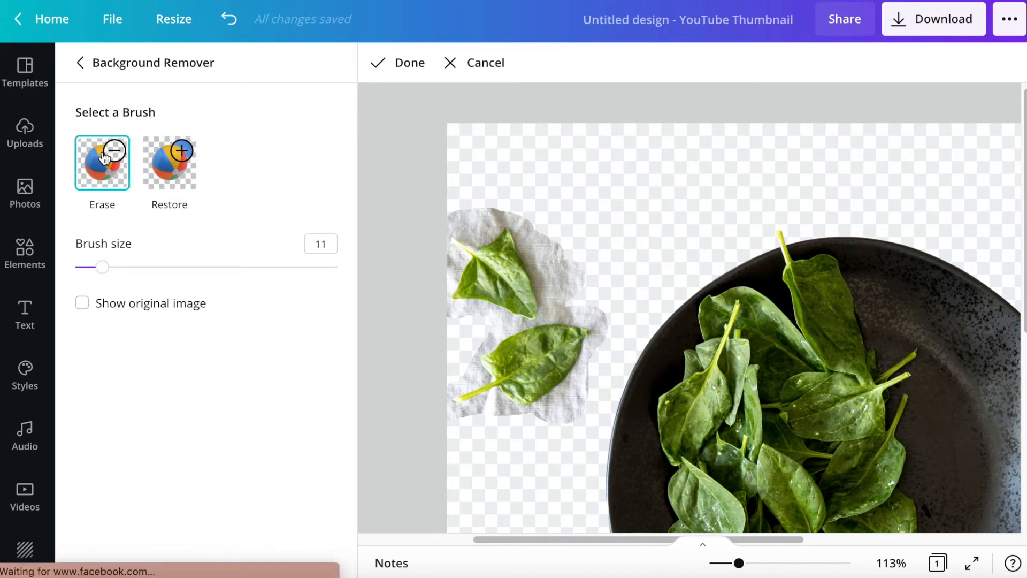
pyautogui.moveTo(516, 226); pyautogui.dragTo(545, 309)
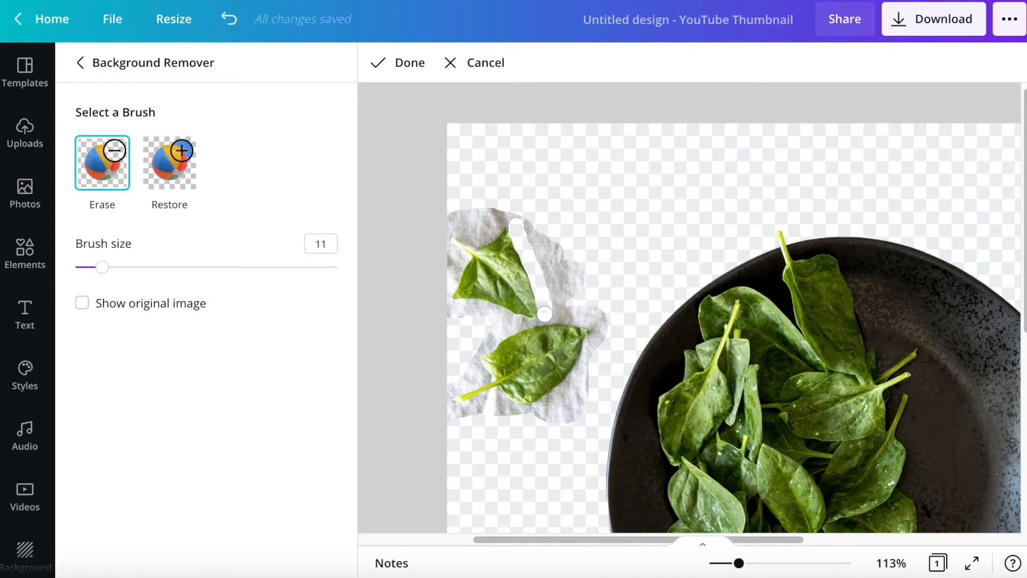
# - Erase the cloth between the two leaves and around the upper leaf with the Erase brush at size 8
pyautogui.moveTo(102, 267); pyautogui.dragTo(94, 267)
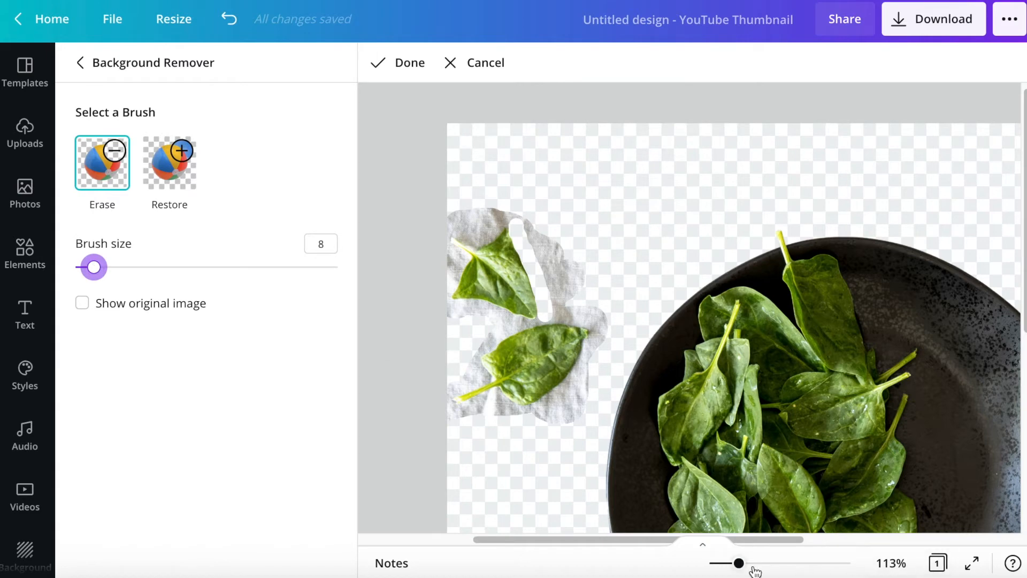
pyautogui.moveTo(741, 565); pyautogui.dragTo(757, 562)
pyautogui.hscroll(-3, 513, 412)
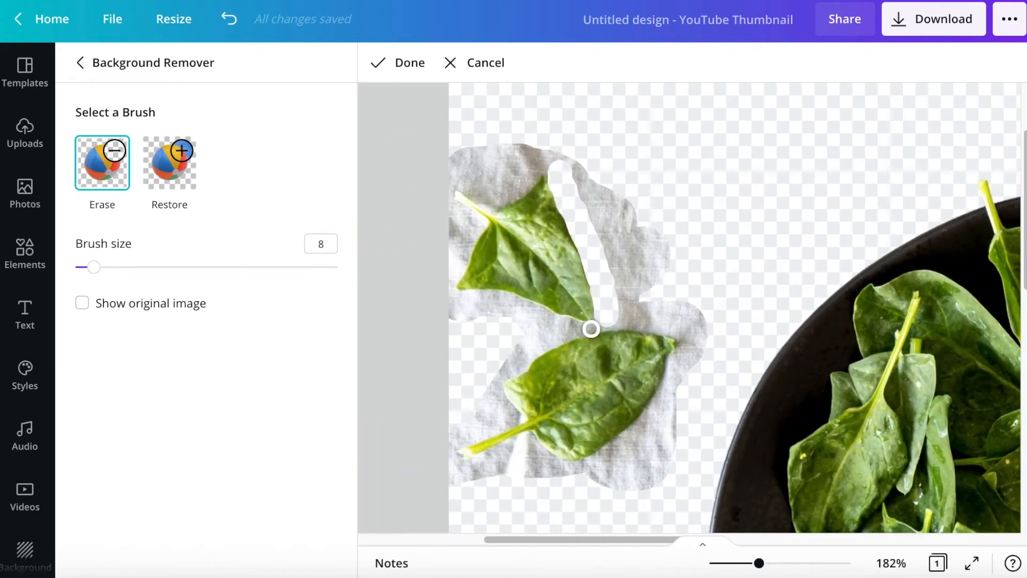
pyautogui.click(94, 267)
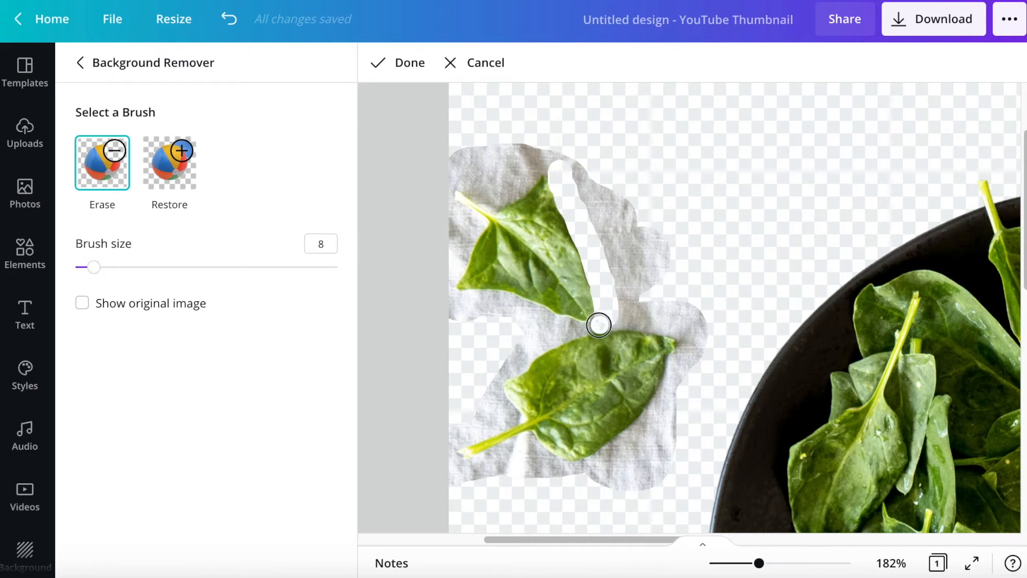
pyautogui.moveTo(575, 329)
pyautogui.mouseDown()
pyautogui.moveTo(487, 300)
pyautogui.moveTo(571, 326)
pyautogui.mouseUp()
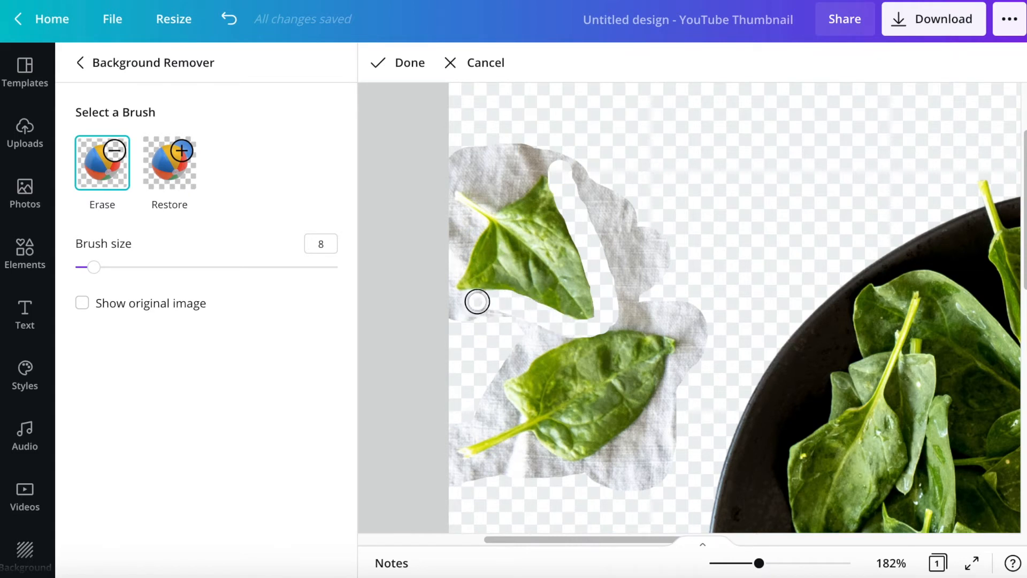
pyautogui.moveTo(477, 301)
pyautogui.mouseDown()
pyautogui.moveTo(452, 302)
pyautogui.moveTo(480, 302)
pyautogui.moveTo(458, 315)
pyautogui.moveTo(474, 324)
pyautogui.moveTo(507, 316)
pyautogui.moveTo(474, 317)
pyautogui.moveTo(452, 298)
pyautogui.moveTo(450, 312)
pyautogui.moveTo(449, 277)
pyautogui.moveTo(477, 223)
pyautogui.moveTo(445, 206)
pyautogui.moveTo(449, 250)
pyautogui.moveTo(458, 216)
pyautogui.moveTo(462, 231)
pyautogui.moveTo(453, 156)
pyautogui.moveTo(493, 169)
pyautogui.moveTo(462, 151)
pyautogui.moveTo(514, 148)
pyautogui.moveTo(486, 161)
pyautogui.moveTo(544, 150)
pyautogui.moveTo(549, 161)
pyautogui.moveTo(494, 199)
pyautogui.moveTo(442, 169)
pyautogui.moveTo(508, 165)
pyautogui.moveTo(488, 179)
pyautogui.moveTo(566, 158)
pyautogui.mouseUp()
# - Erase the remaining cloth around both leaves with larger brush sizes, using size 11 for the lower leaf's edges, and finish the brush edits
pyautogui.moveTo(94, 267); pyautogui.dragTo(173, 267)
pyautogui.moveTo(600, 195); pyautogui.dragTo(695, 296)
pyautogui.moveTo(174, 267); pyautogui.dragTo(128, 266)
pyautogui.moveTo(683, 431)
pyautogui.mouseDown()
pyautogui.moveTo(647, 439)
pyautogui.moveTo(710, 349)
pyautogui.moveTo(650, 308)
pyautogui.mouseUp()
pyautogui.moveTo(128, 267); pyautogui.dragTo(103, 267)
pyautogui.moveTo(520, 346)
pyautogui.mouseDown()
pyautogui.moveTo(491, 381)
pyautogui.moveTo(496, 406)
pyautogui.moveTo(480, 465)
pyautogui.moveTo(527, 445)
pyautogui.moveTo(488, 423)
pyautogui.moveTo(507, 454)
pyautogui.moveTo(537, 458)
pyautogui.mouseUp()
pyautogui.click(169, 164)
pyautogui.click(102, 162)
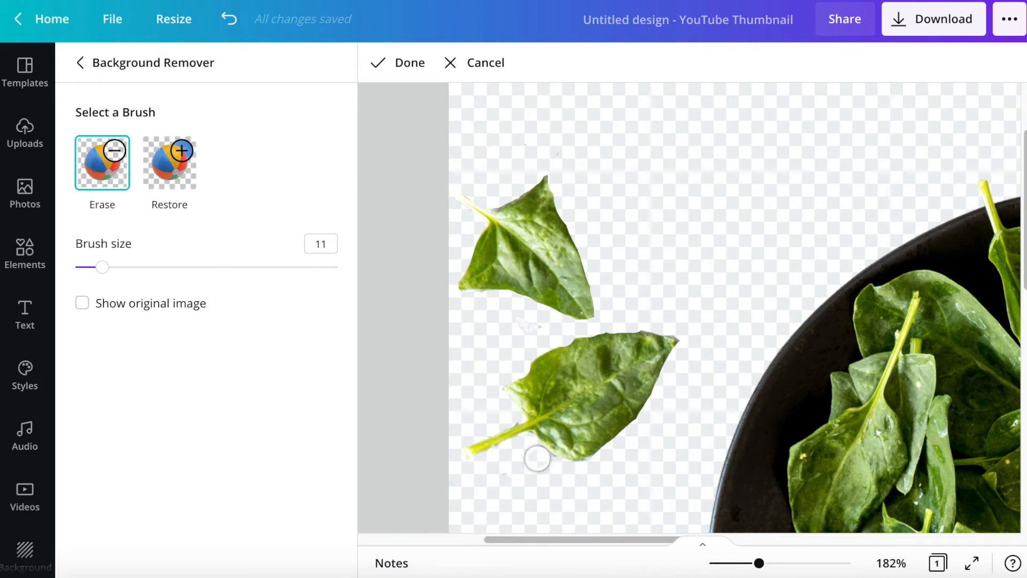
pyautogui.click(403, 66)
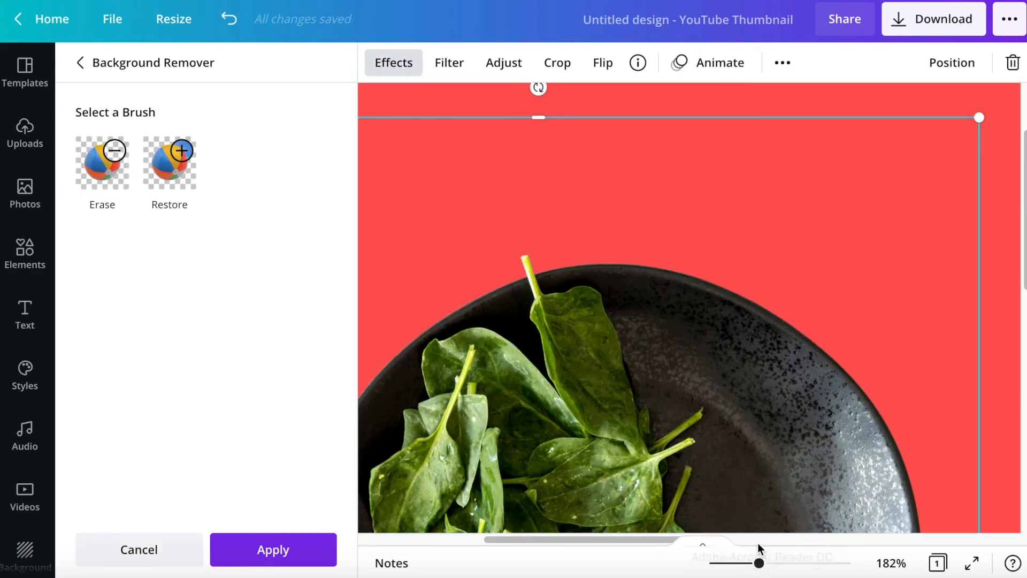
# - Enlarge the spinach plate cut-out slightly and move it up so its frame meets the page's top edge
pyautogui.click(758, 562)
pyautogui.moveTo(758, 562); pyautogui.dragTo(731, 562)
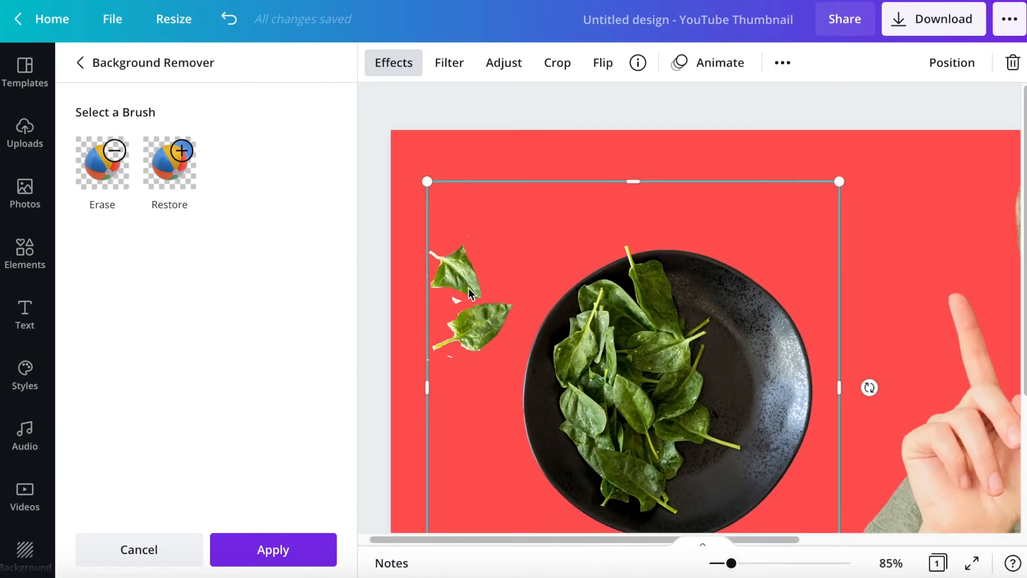
pyautogui.moveTo(423, 168); pyautogui.dragTo(418, 163)
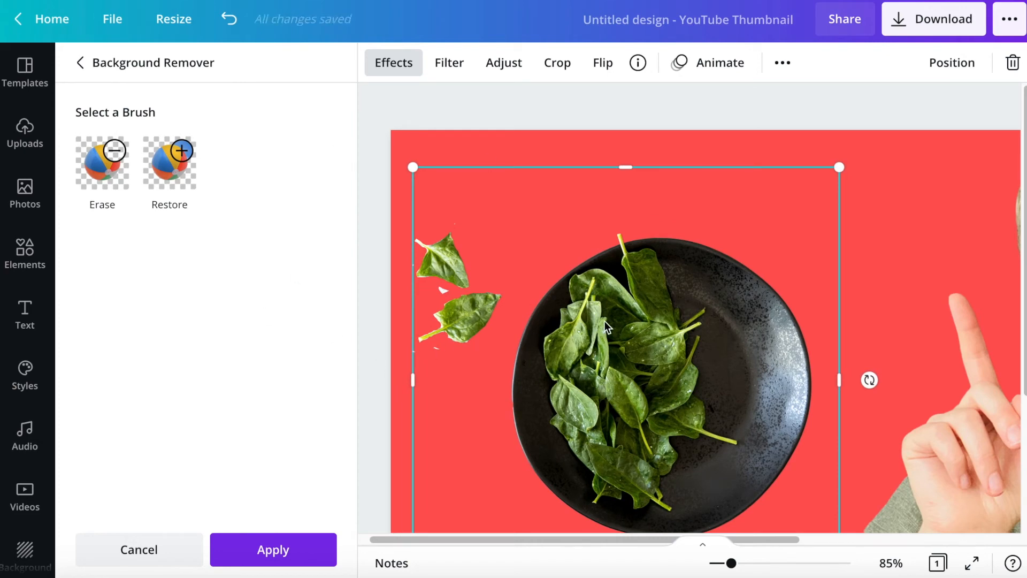
pyautogui.moveTo(706, 387); pyautogui.dragTo(696, 351)
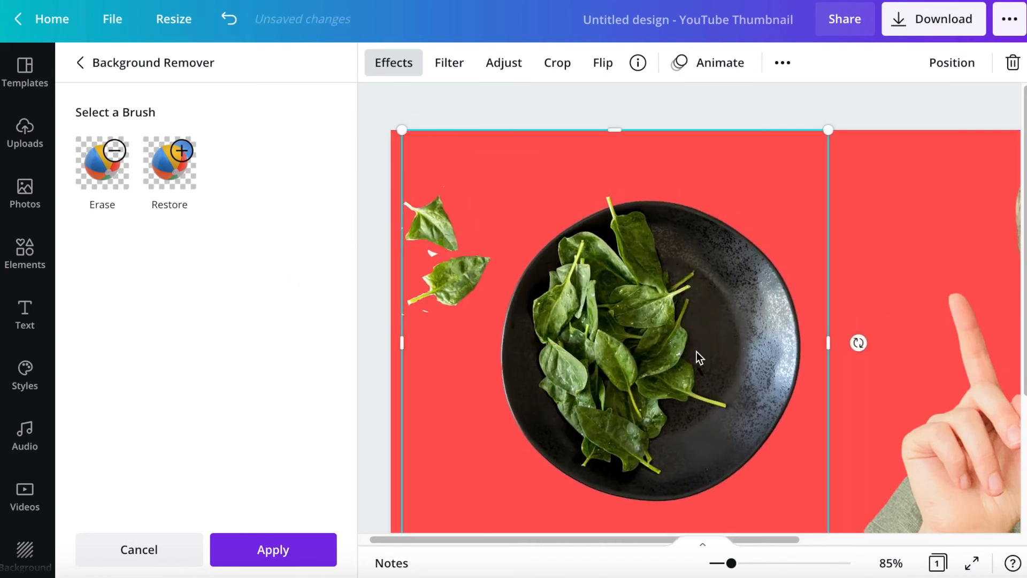
# - Delete the spinach plate cut-out from the thumbnail page
pyautogui.press('Delete')
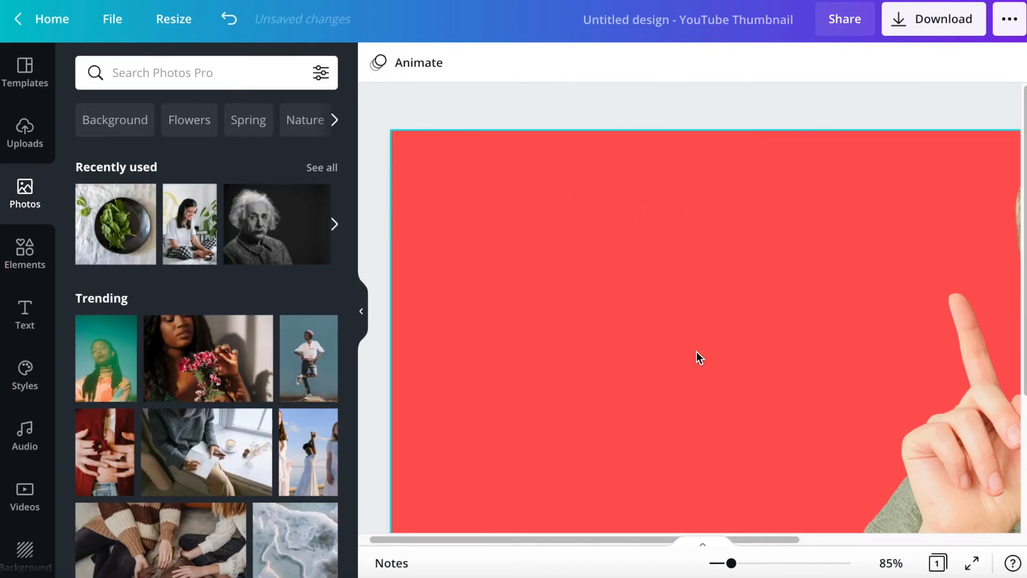
pyautogui.hscroll(5, 801, 397)
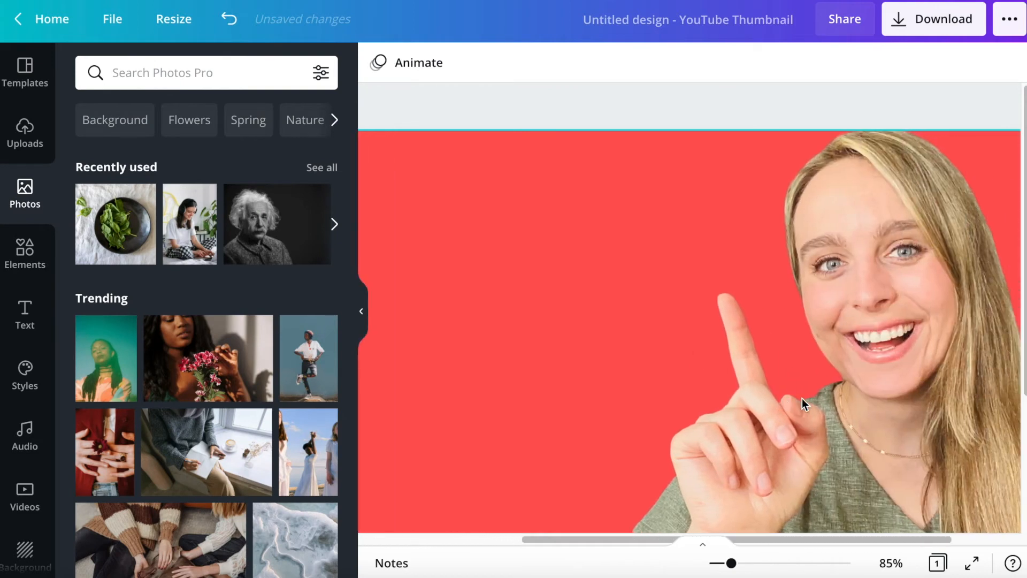
pyautogui.moveTo(731, 563); pyautogui.dragTo(721, 564)
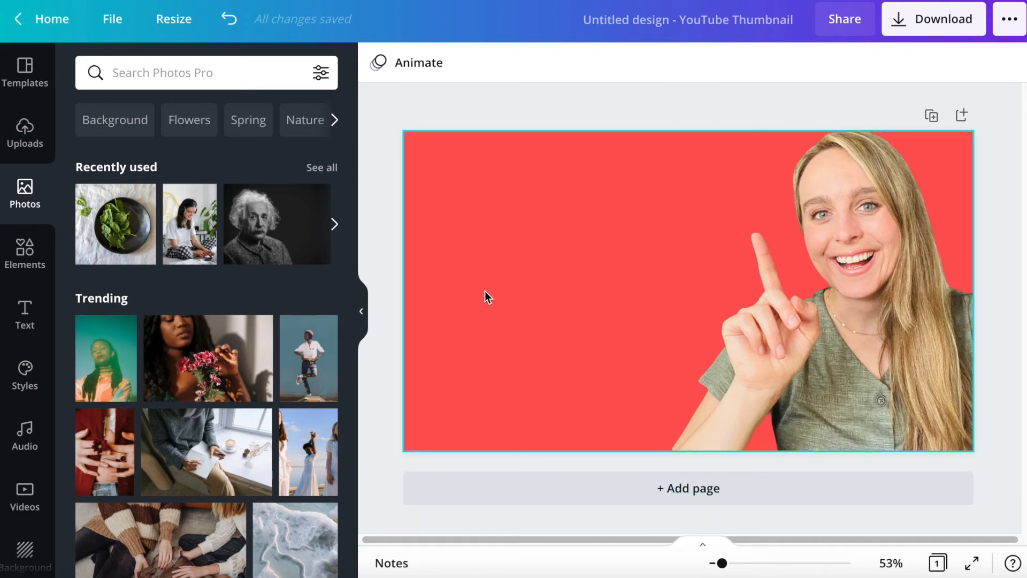
# - Leave the thumbnail and create a new blank Logo design
pyautogui.click(23, 31)
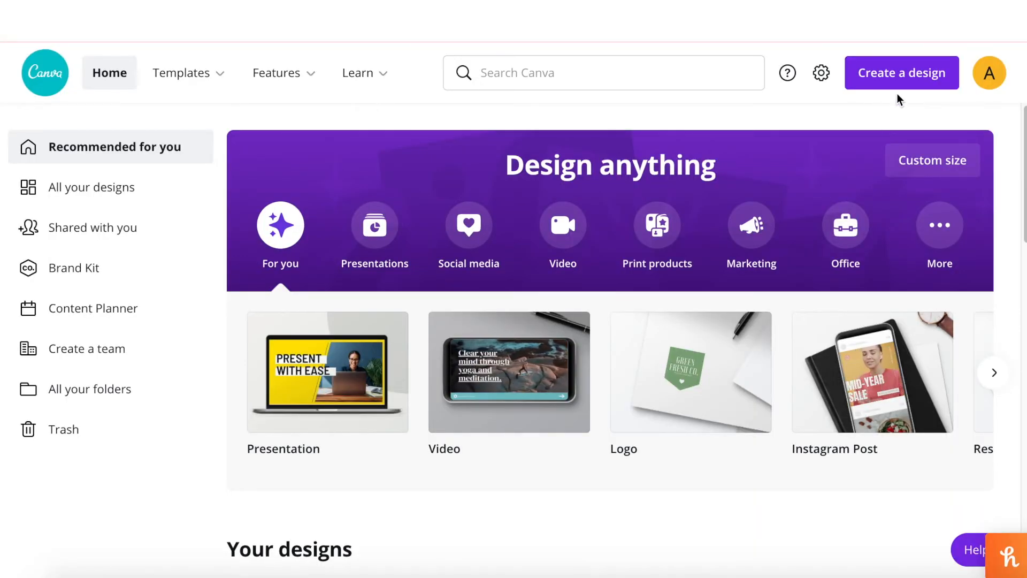
pyautogui.click(898, 81)
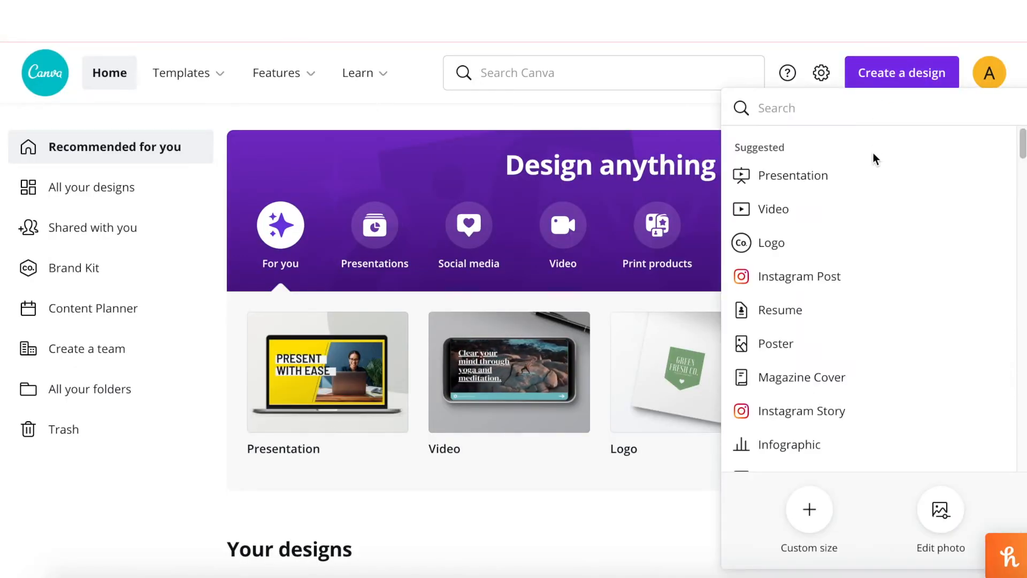
pyautogui.write('logo')
pyautogui.click(864, 184)
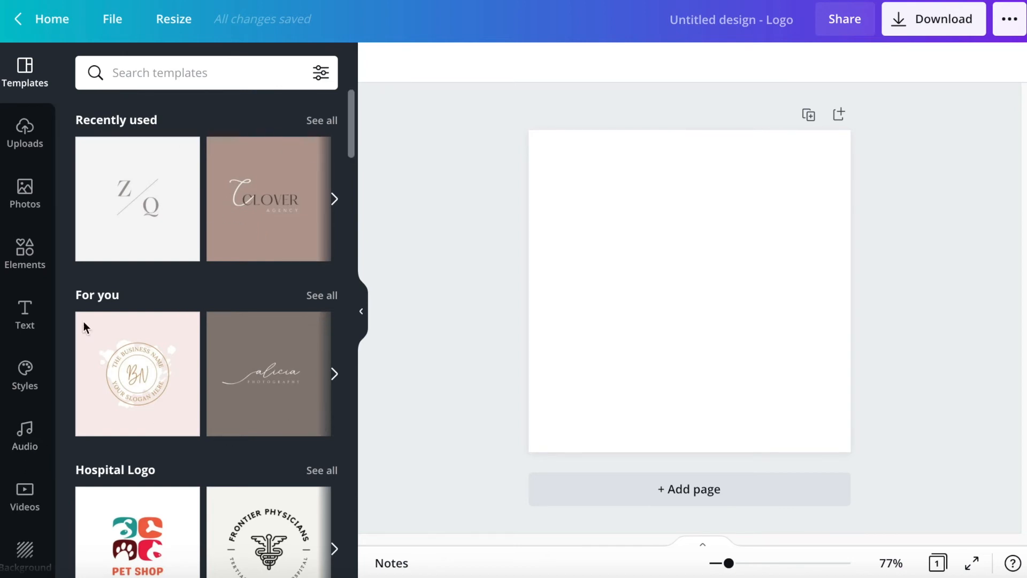
# - Browse the logo templates and apply the recently used Z/Q monogram template to the page
pyautogui.scroll(-5, 173, 422)
pyautogui.scroll(-15, 172, 423)
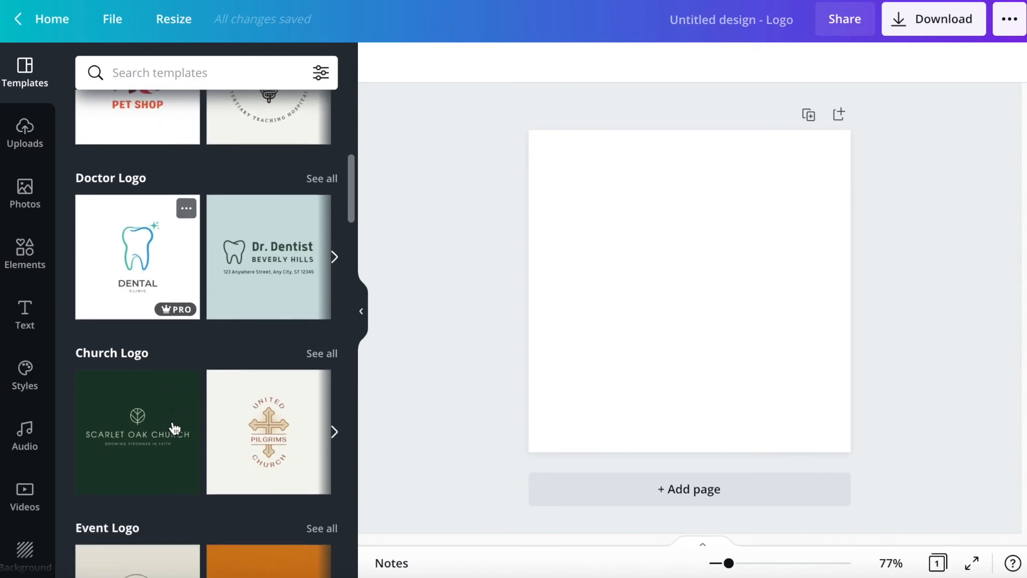
pyautogui.scroll(20, 172, 422)
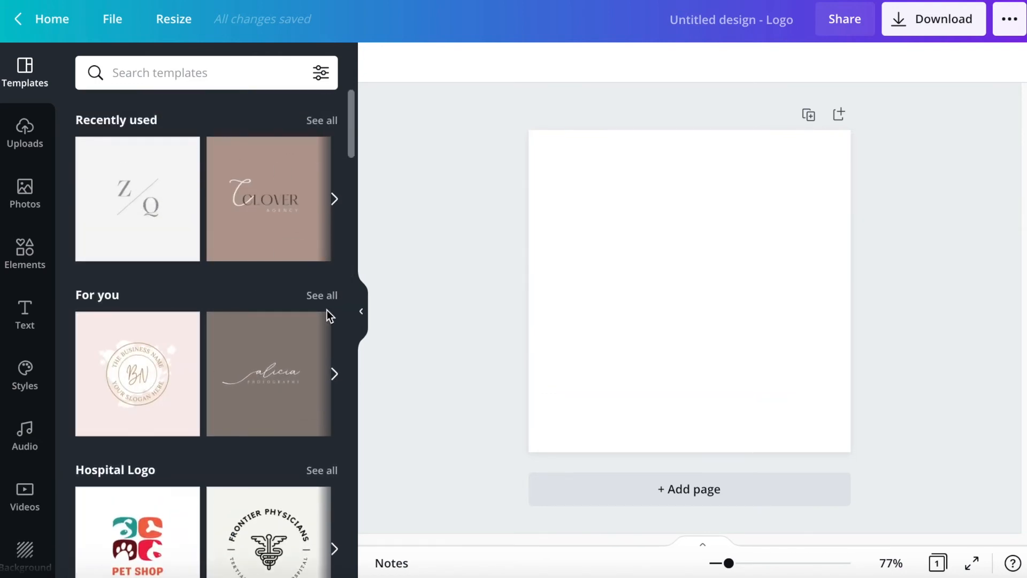
pyautogui.scroll(-5, 217, 417)
pyautogui.scroll(-15, 217, 416)
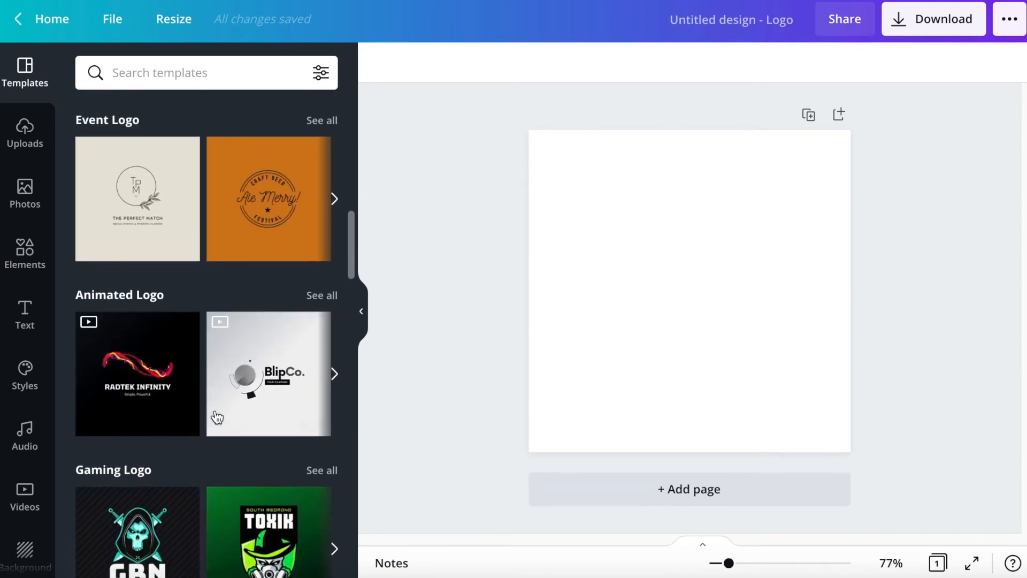
pyautogui.scroll(20, 215, 411)
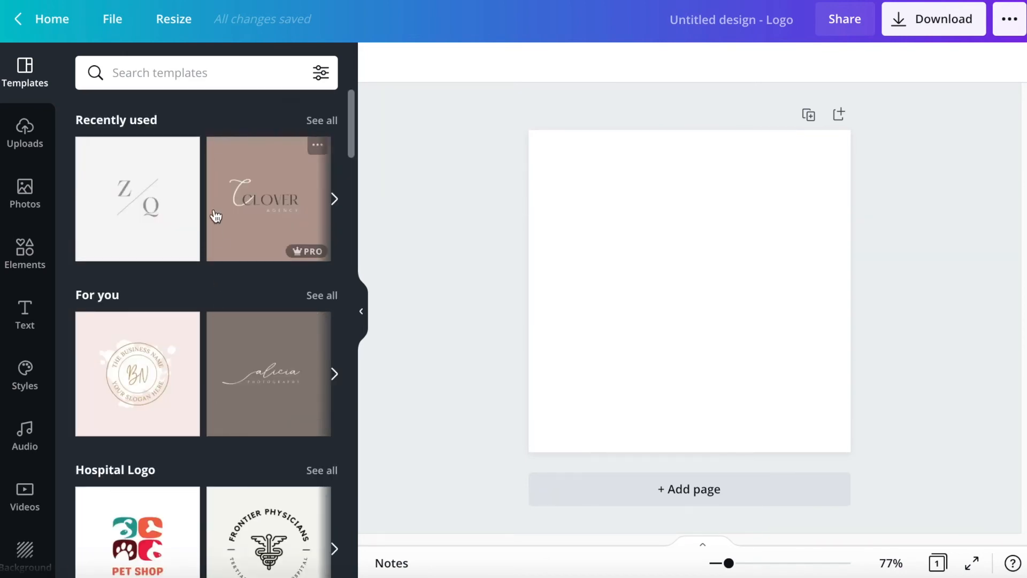
pyautogui.click(114, 199)
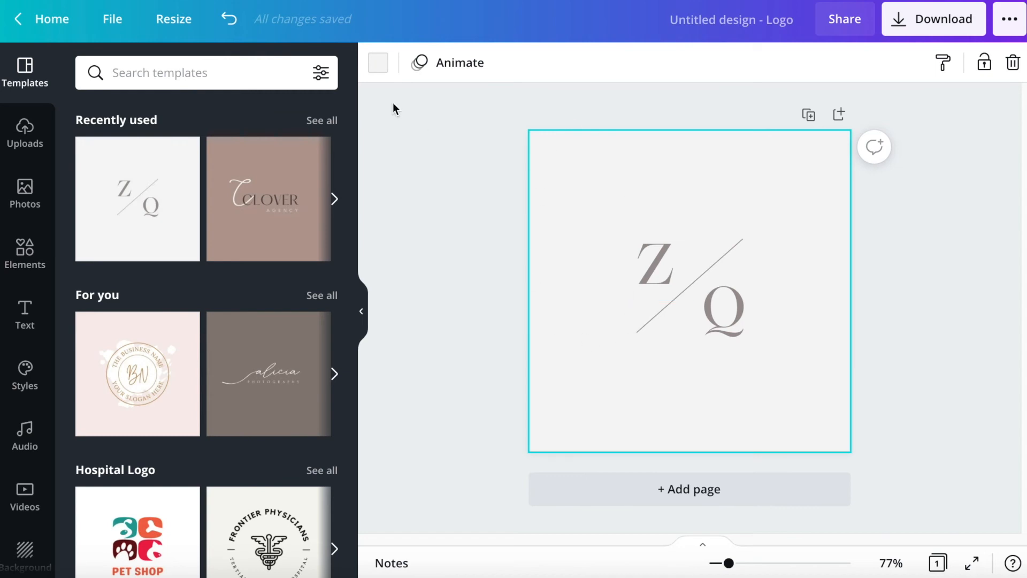
# - Set the logo page's background to the white default color and deselect the page
pyautogui.click(377, 63)
pyautogui.click(321, 361)
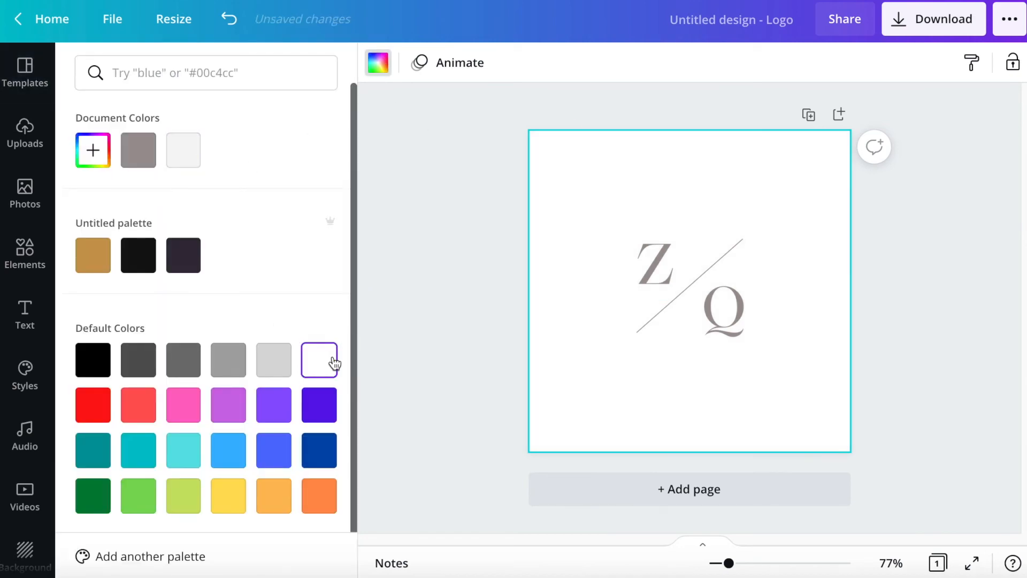
pyautogui.click(902, 361)
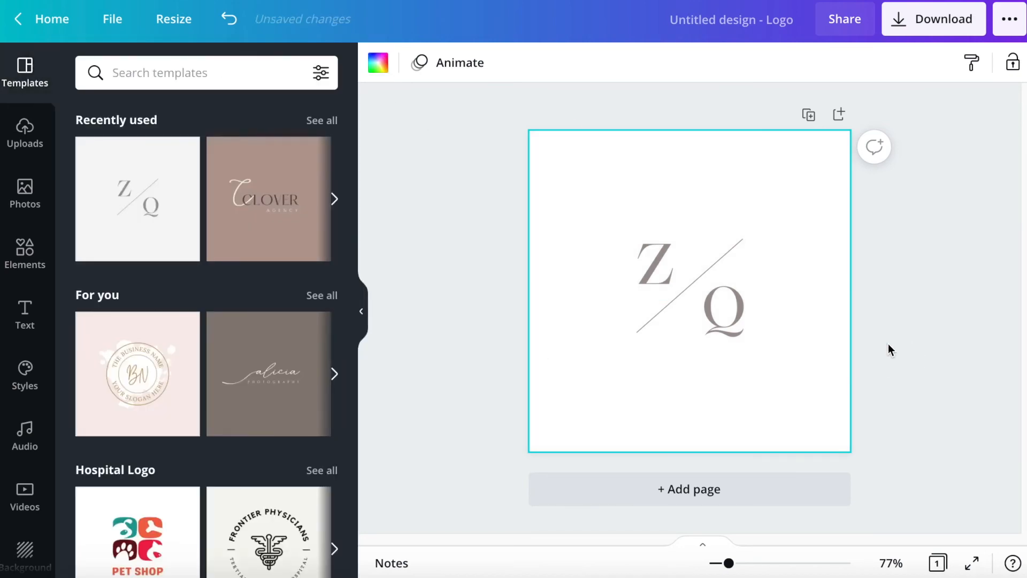
pyautogui.click(902, 201)
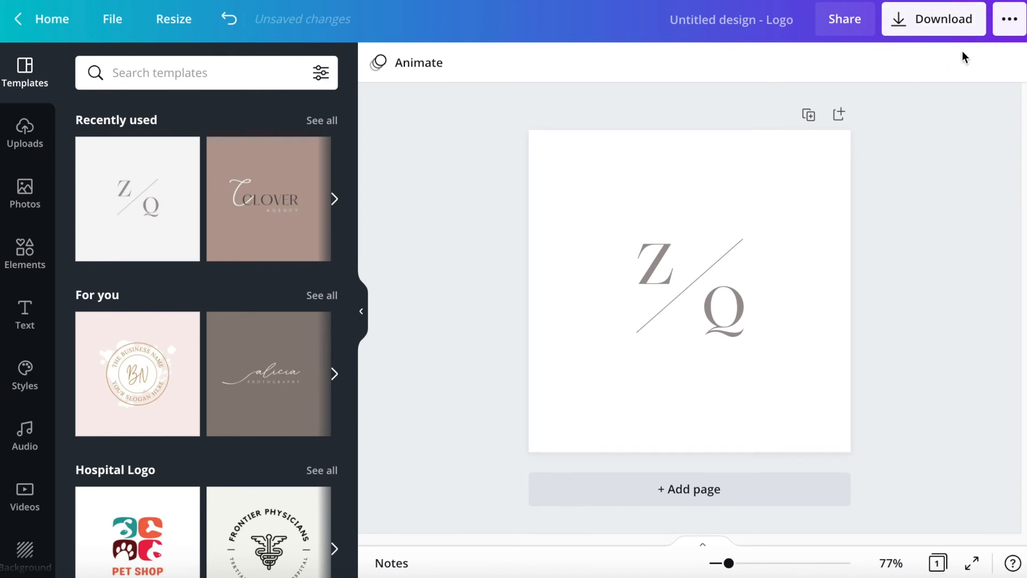
# - Download the logo as a PNG at size 1 with a transparent background and dismiss the business card offer
pyautogui.click(947, 25)
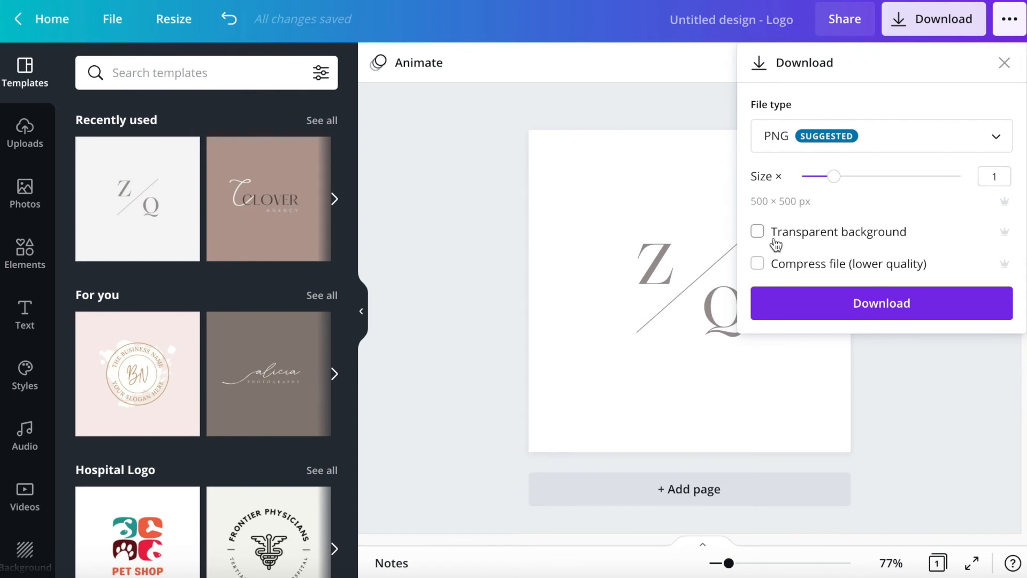
pyautogui.click(758, 232)
pyautogui.click(830, 316)
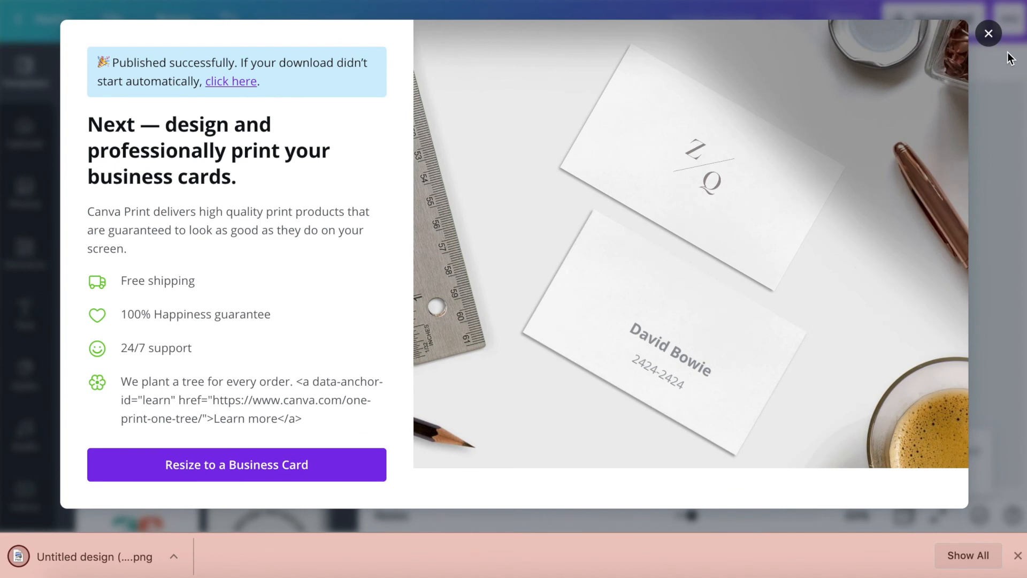
pyautogui.click(989, 34)
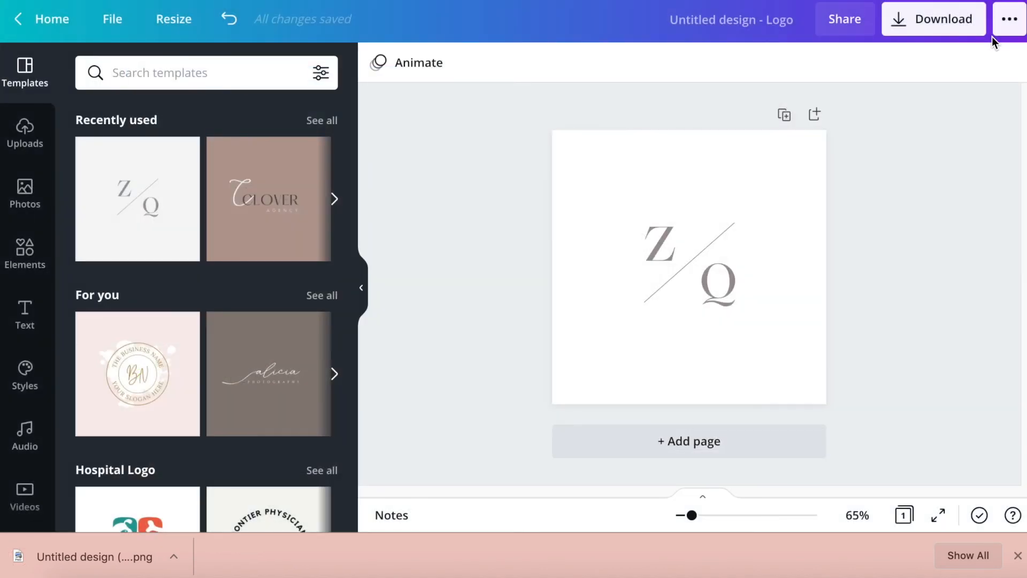